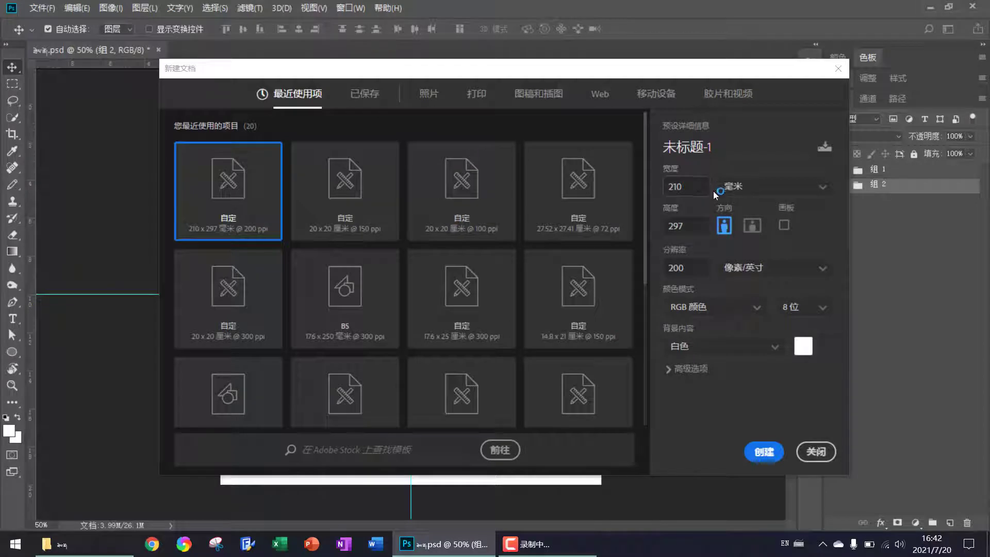
Create a 20 × 20 cm RGB document at 150 ppi and place horizontal and vertical guides crossing at its centre
click(358, 201)
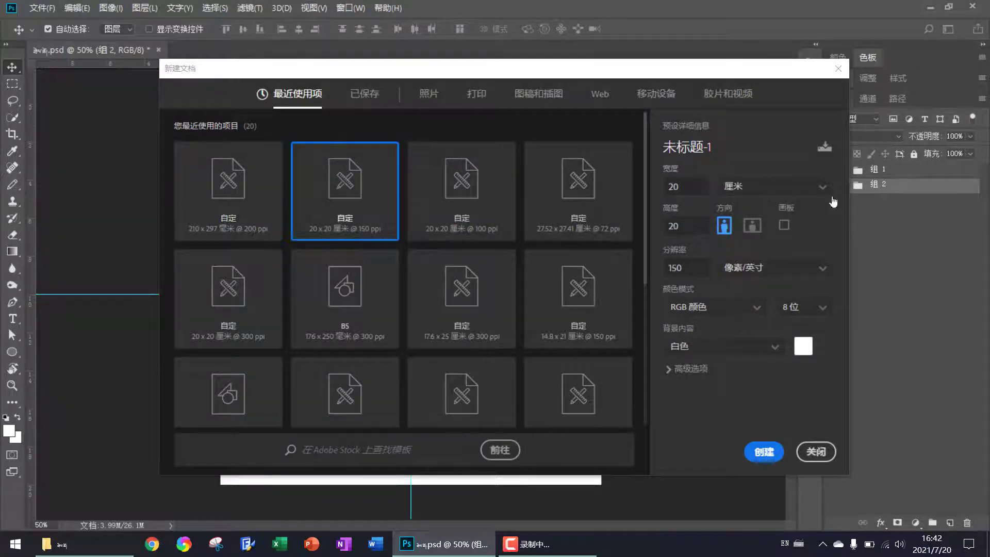
click(684, 192)
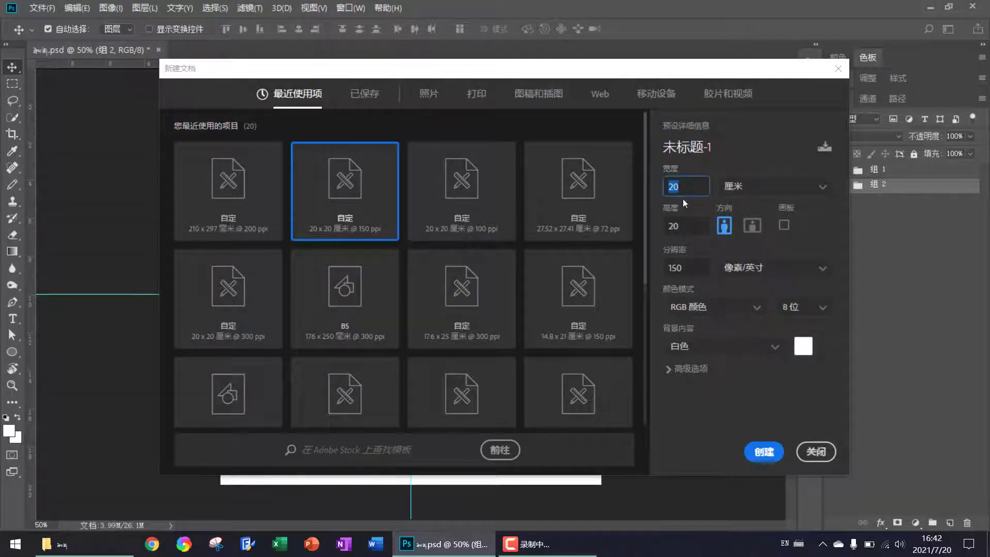
click(686, 231)
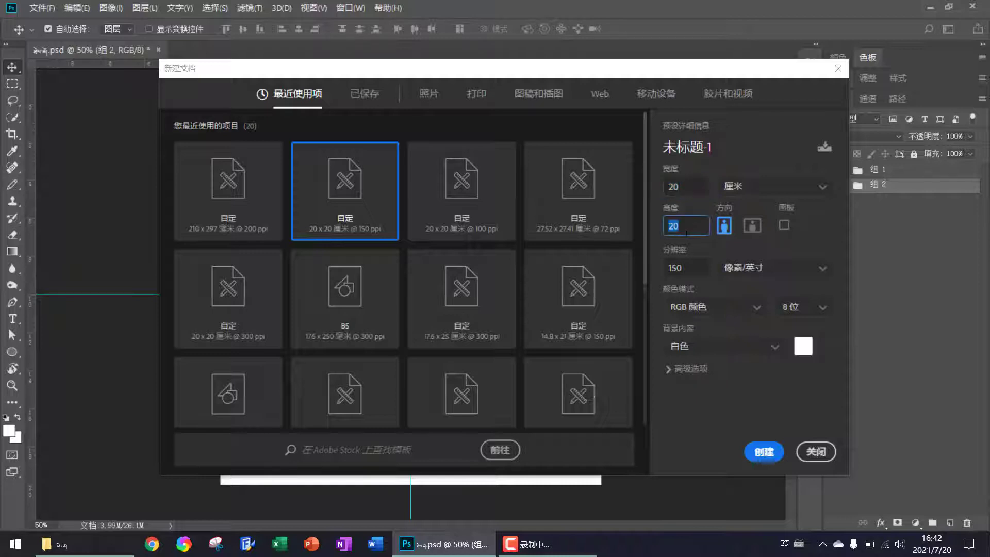
click(760, 455)
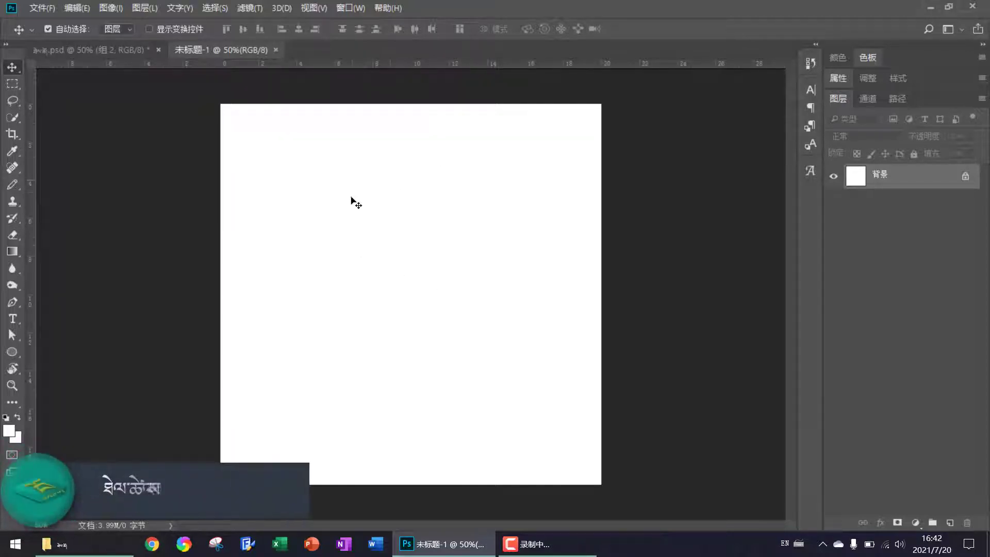
drag(420, 64, 425, 295)
drag(31, 183, 411, 227)
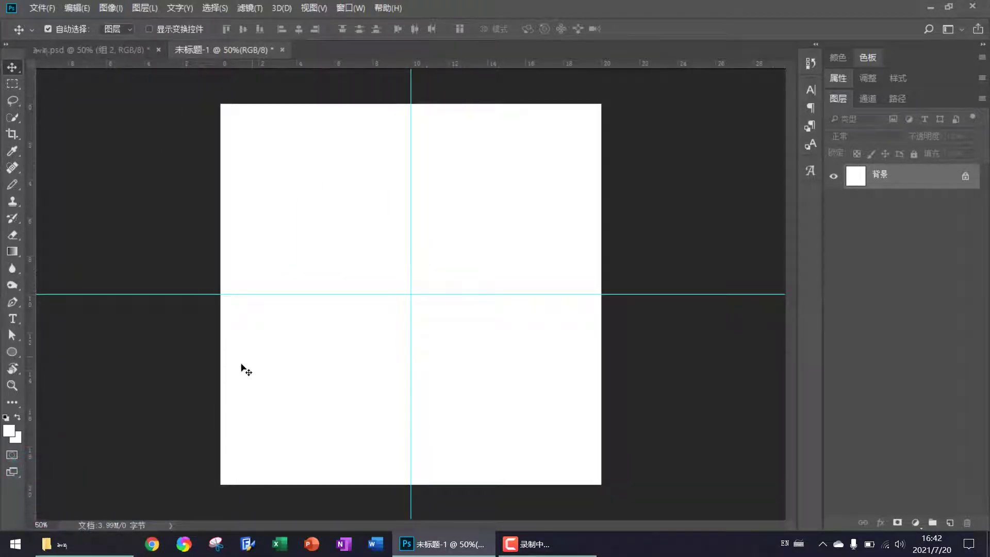
Open the red seal reference image ending in -01 from the file folder, examine its ring layout, and return to Photoshop
click(77, 545)
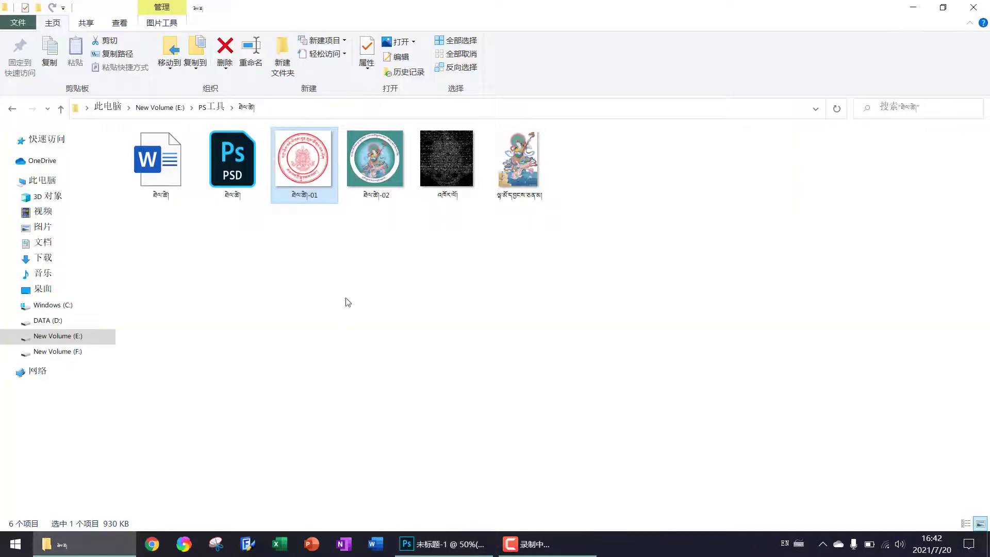
double_click(312, 171)
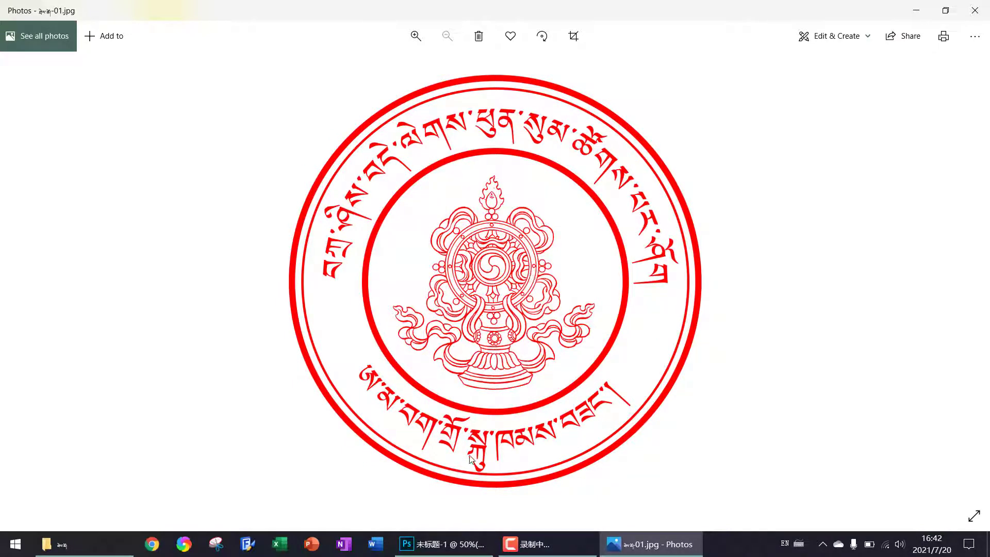
click(441, 545)
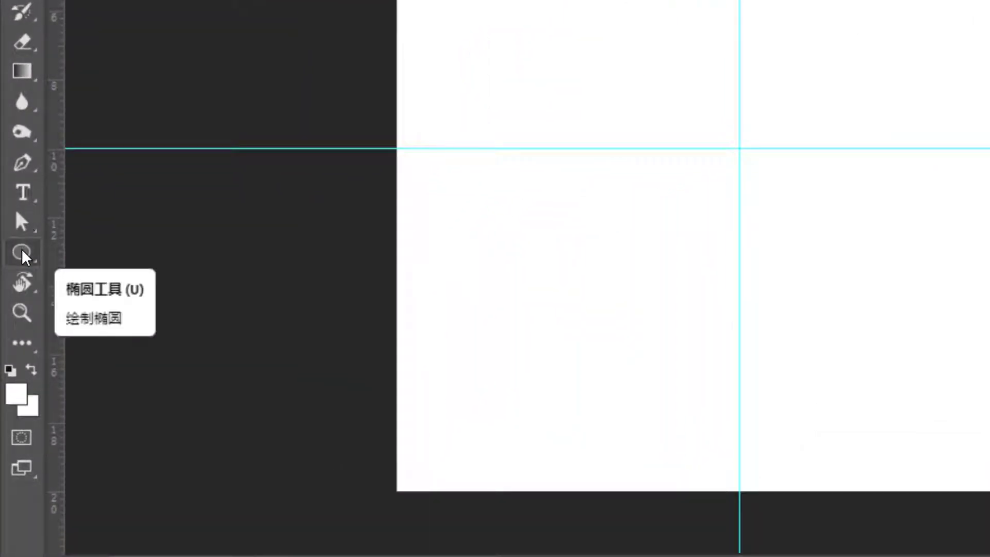
Draw a circle about 1074 px in diameter with the Ellipse tool, centred on the intersection of the guides
click(22, 254)
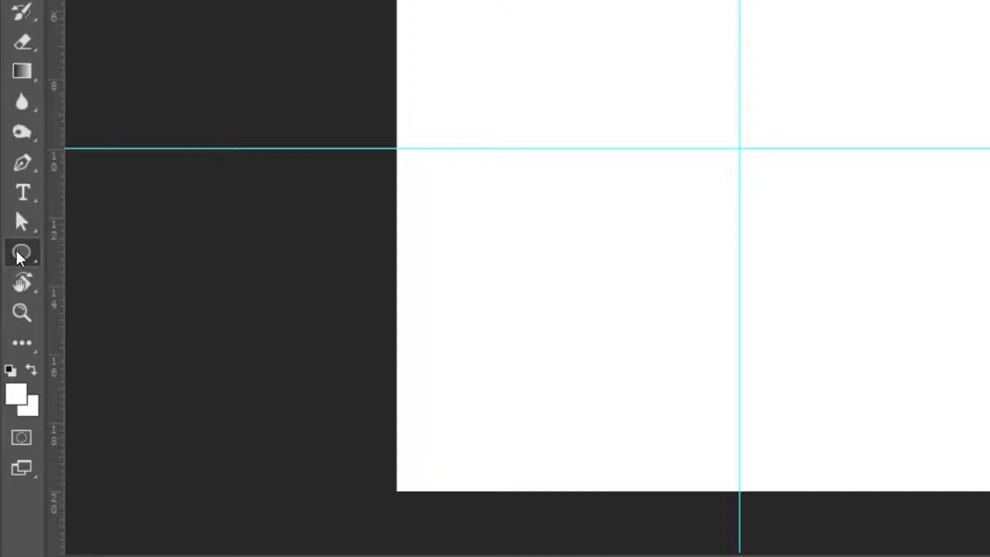
right_click(29, 255)
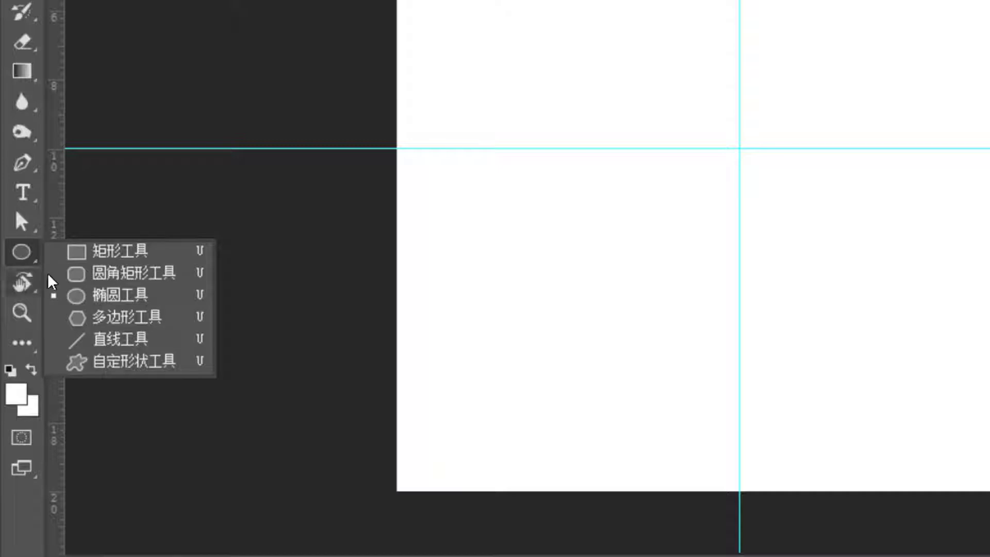
click(106, 299)
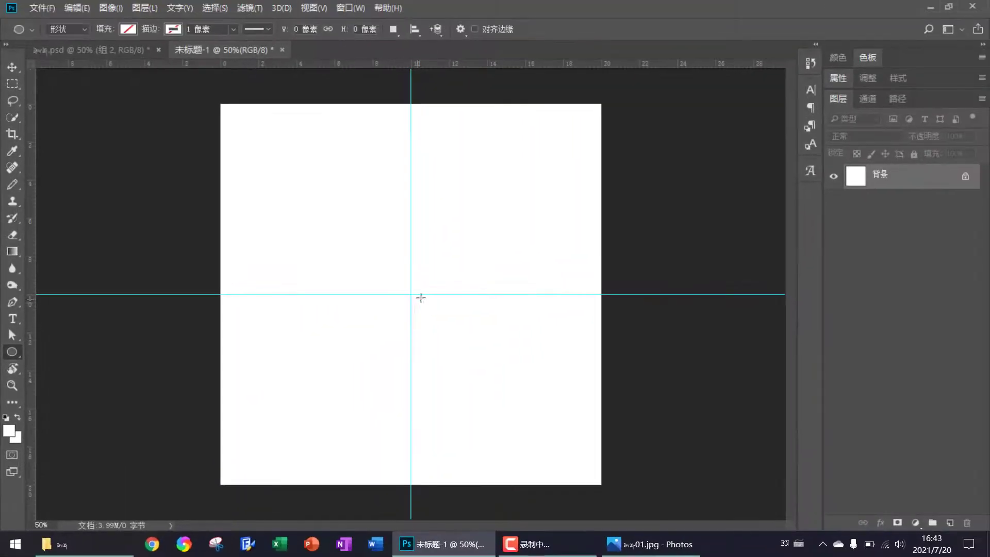
key(shift+alt)
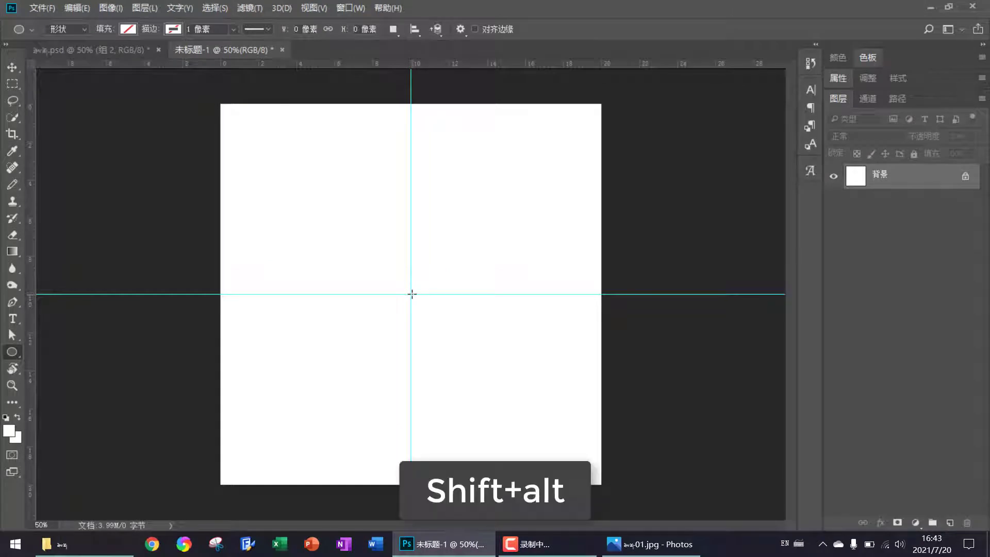
drag(412, 294, 597, 468)
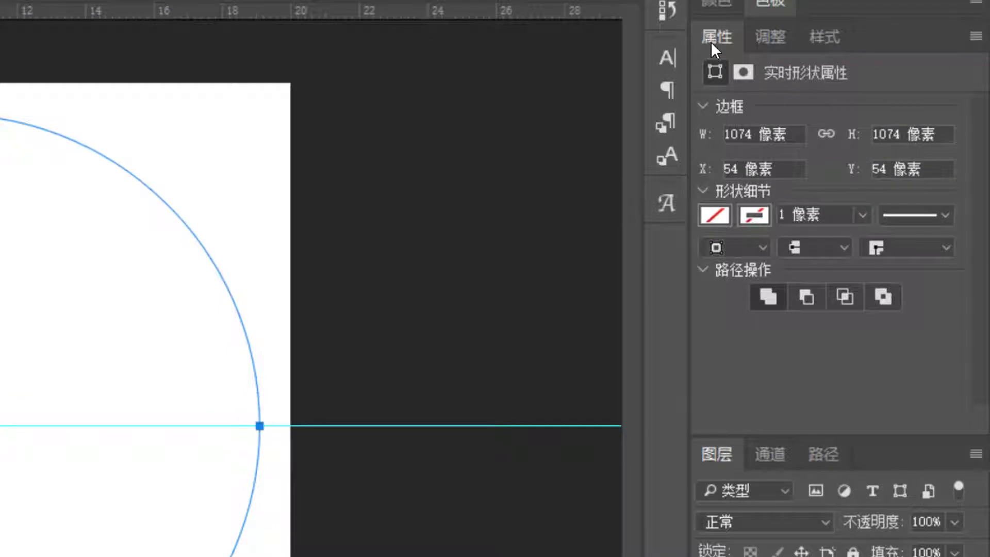
Give the circle a red stroke 16 px wide
click(754, 215)
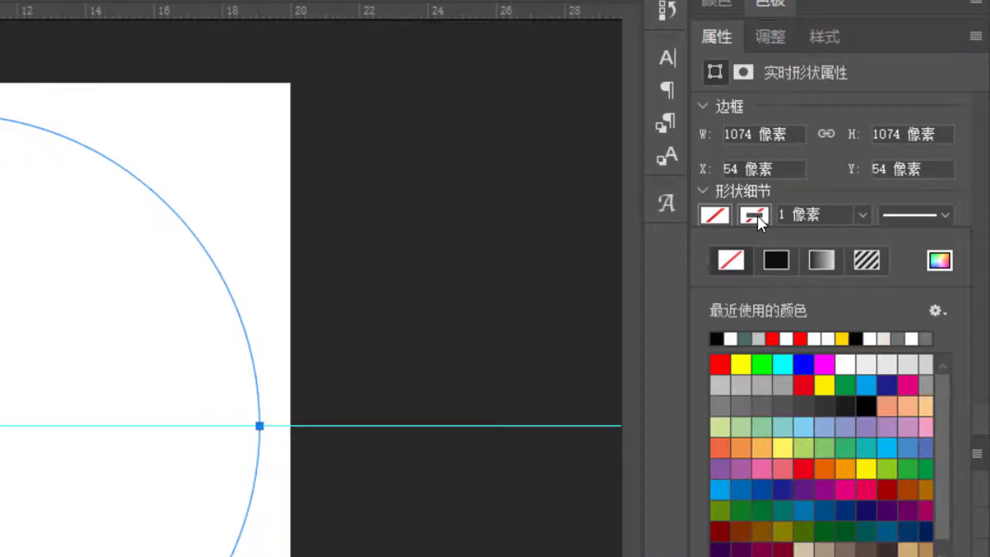
click(772, 338)
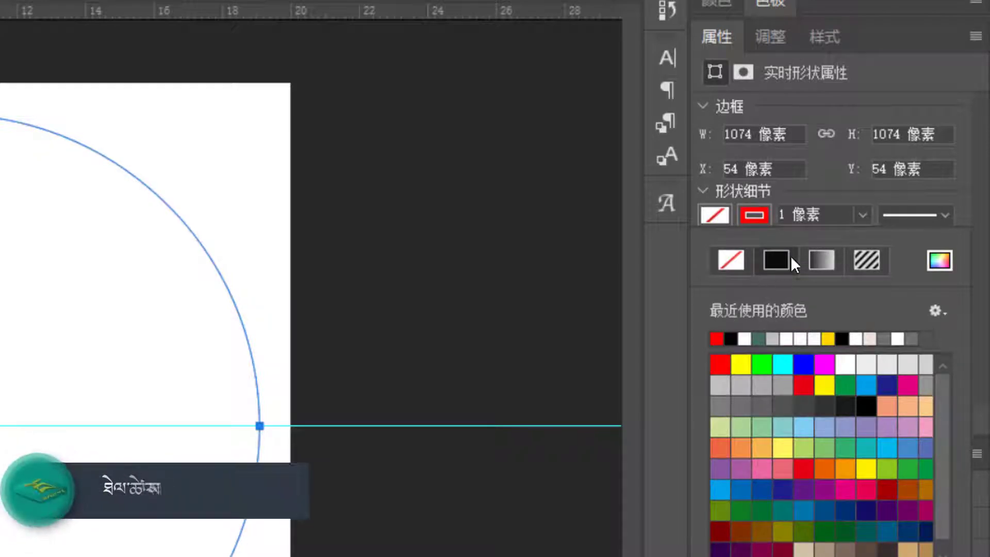
click(785, 215)
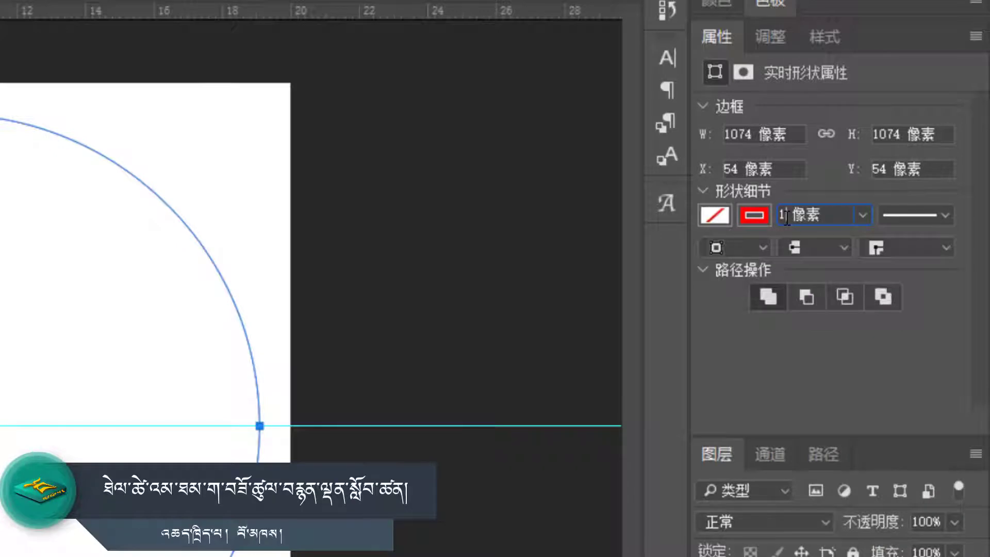
scroll(786, 216, up, 2)
scroll(786, 216, up, 11)
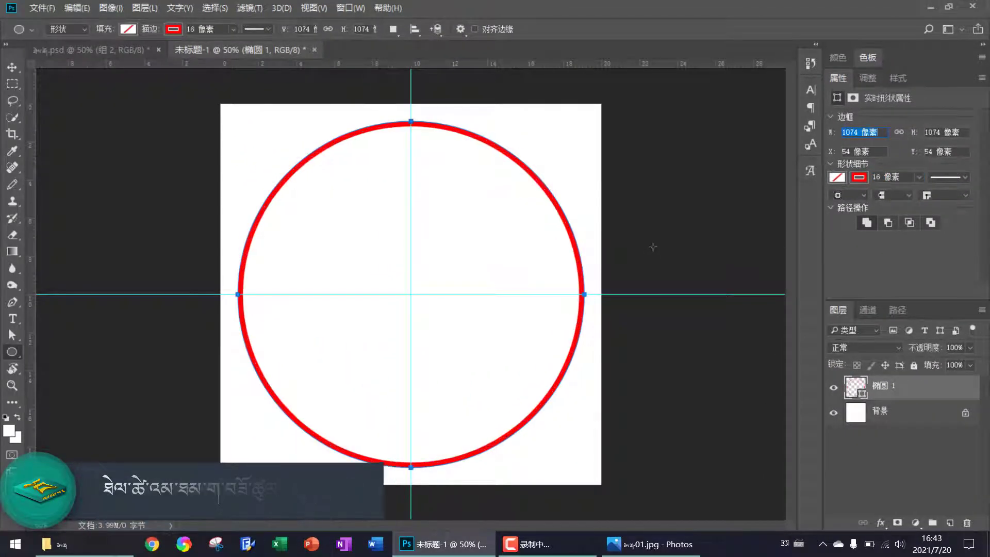
click(19, 68)
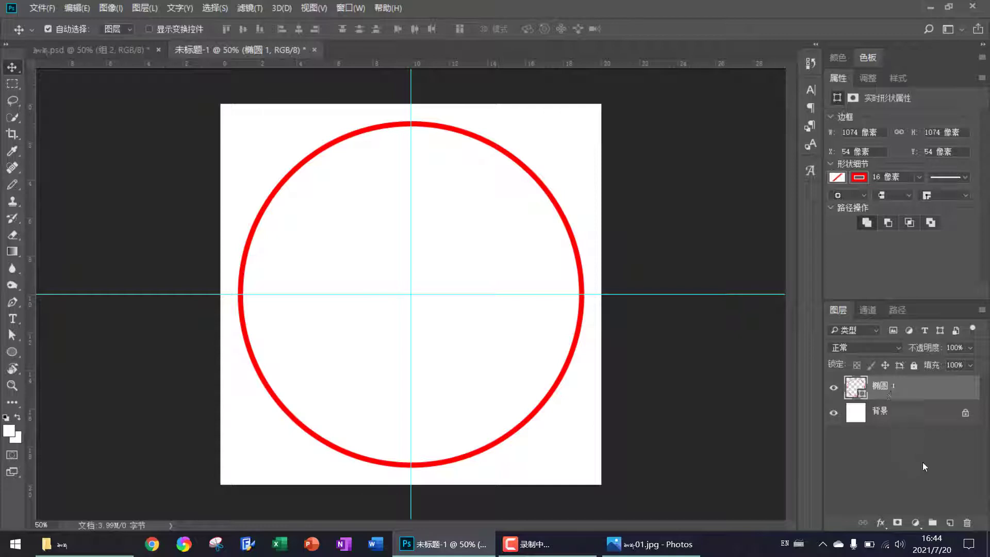
Duplicate the red circle's layer and scale the copy about its centre to about 93.67%
key(ctrl+j)
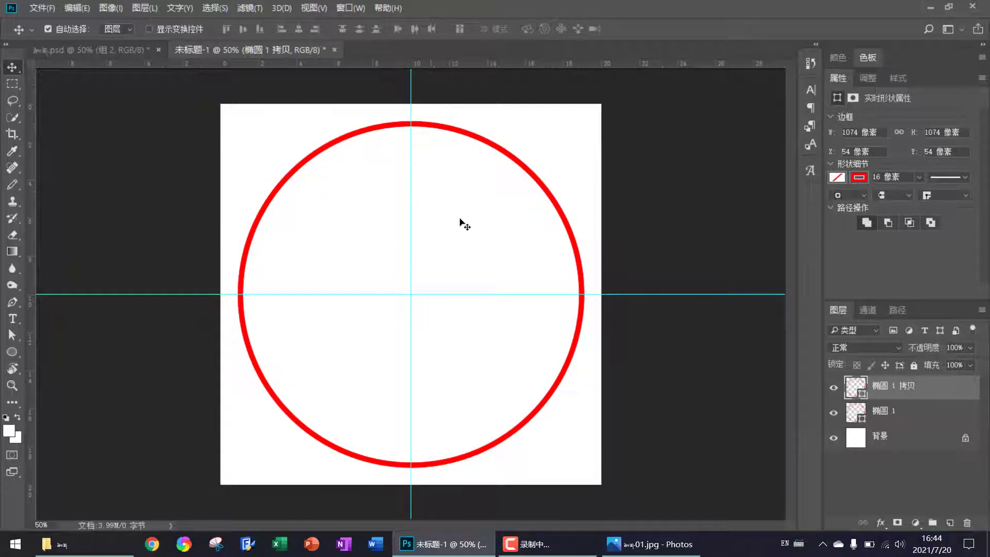
key(ctrl+t)
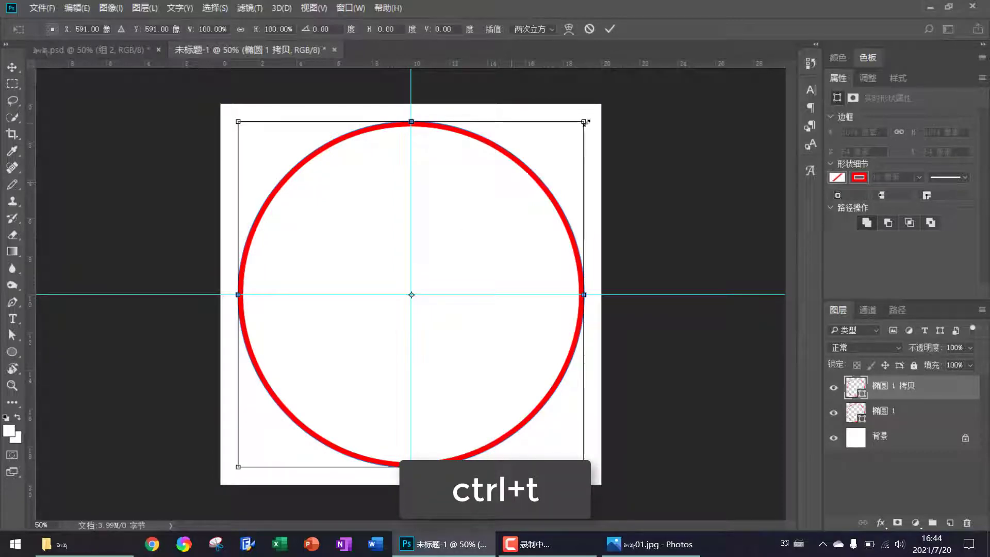
key(shift+alt)
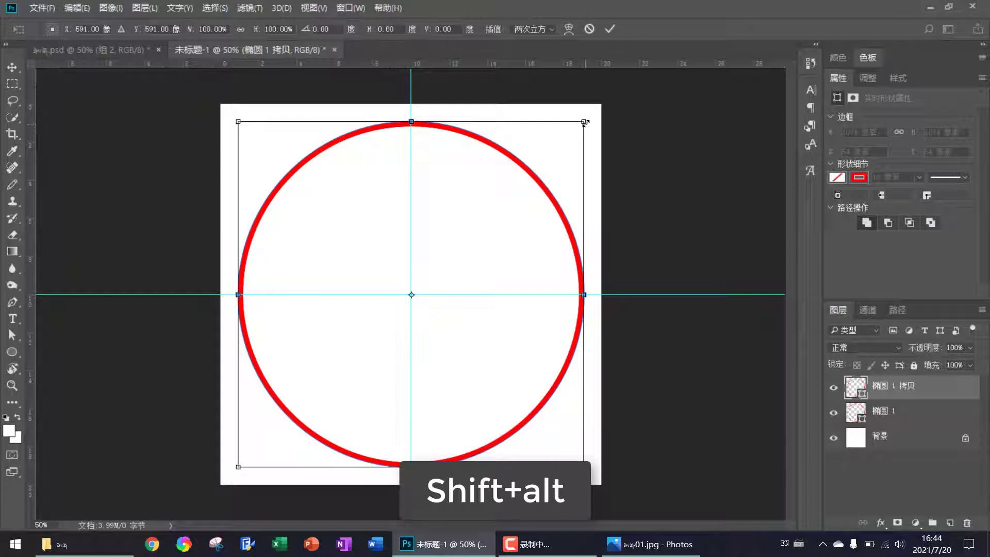
mouse_move(581, 125)
mouse_down()
mouse_move(567, 138)
mouse_move(576, 137)
mouse_up()
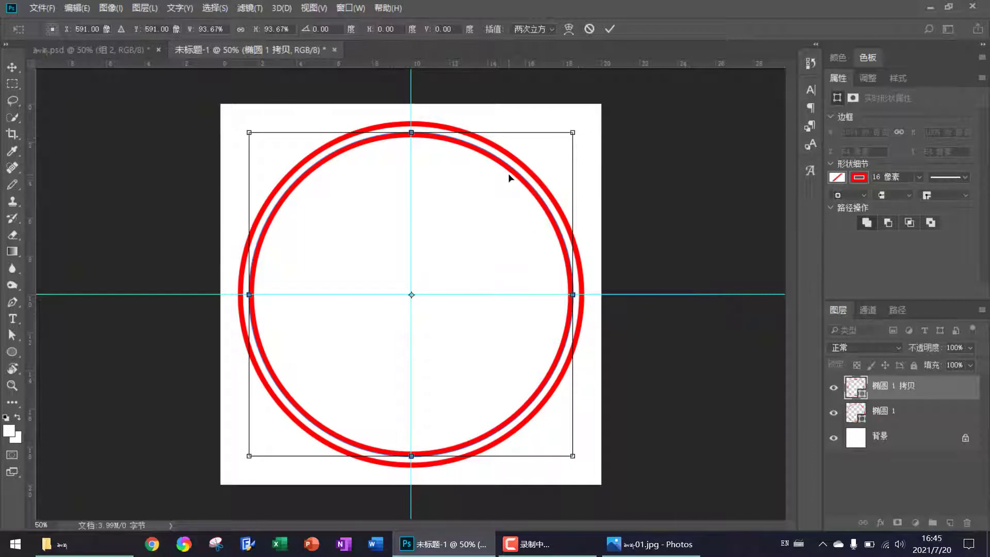
double_click(515, 187)
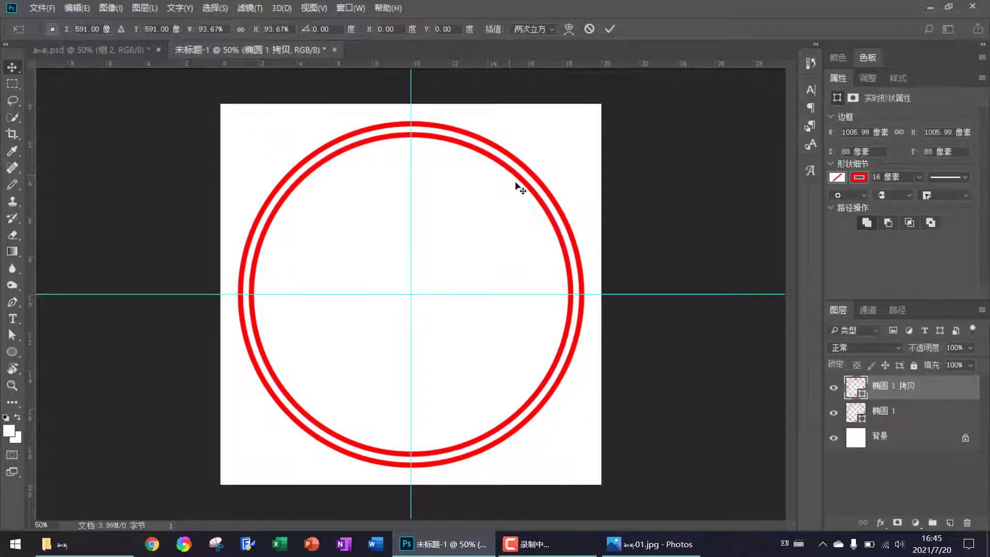
Set the stroke width of the scaled circle copy to 8 px
click(880, 177)
text(6)
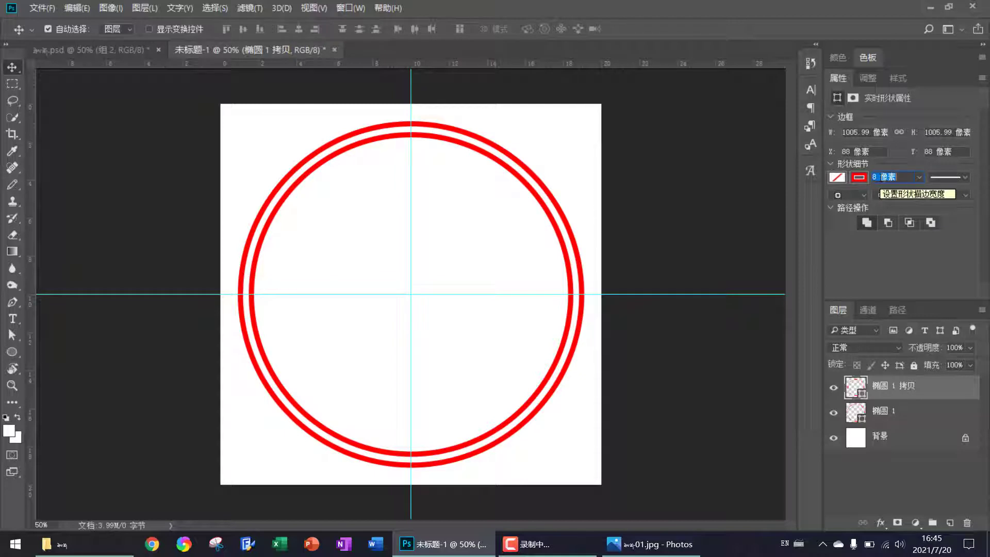
key(Tab)
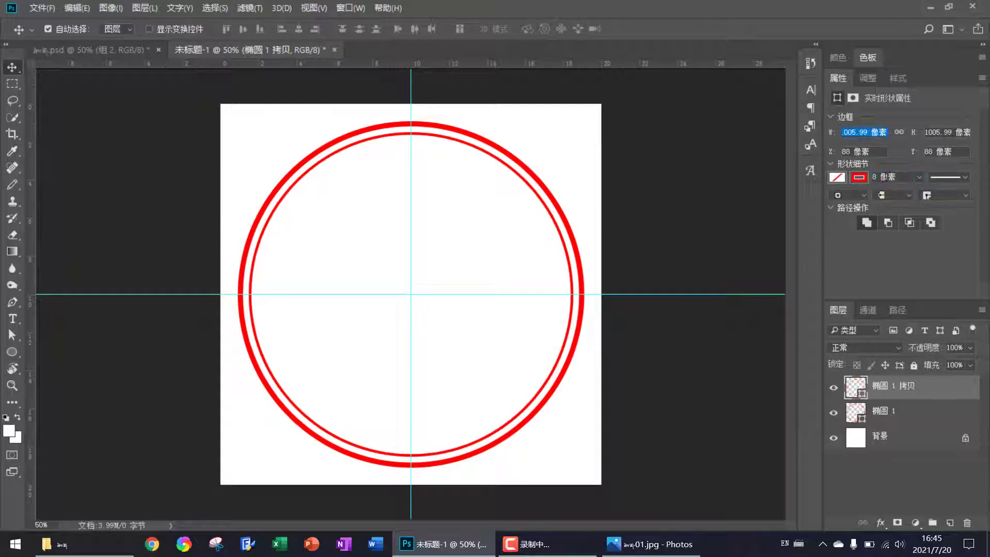
Duplicate the thin ring's layer and scale the new copy about its centre to about 69.18%
click(891, 393)
key(ctrl+j)
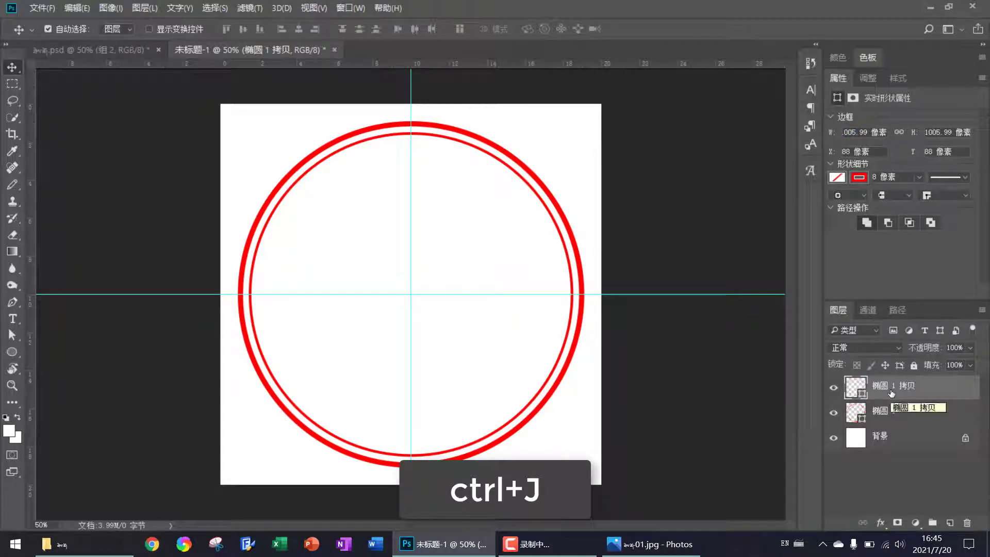
key(ctrl+j)
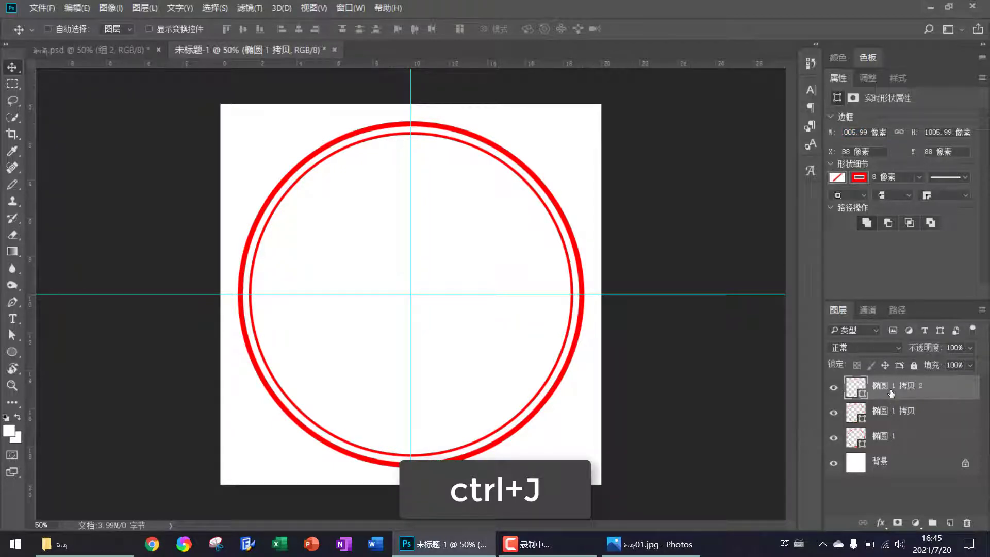
key(ctrl+t)
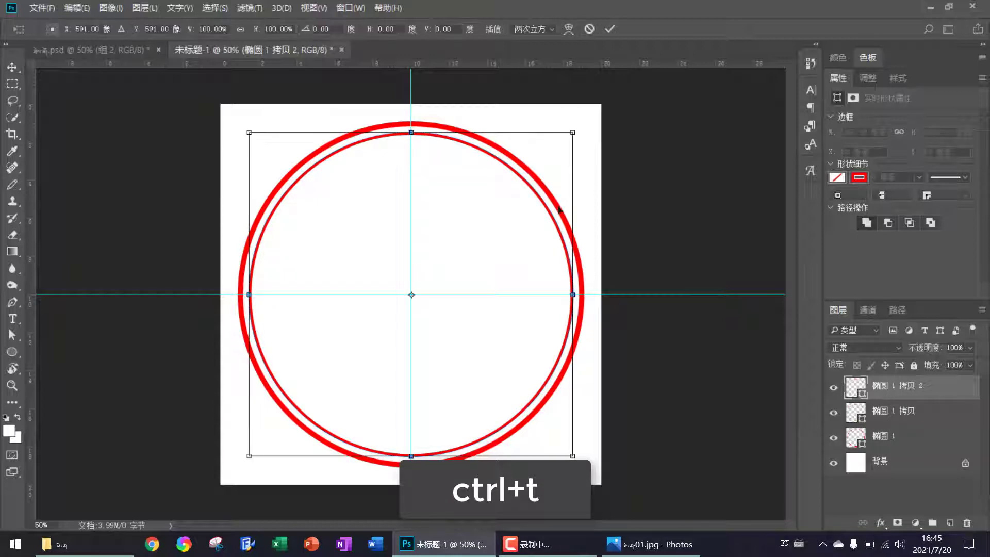
drag(574, 132, 533, 184)
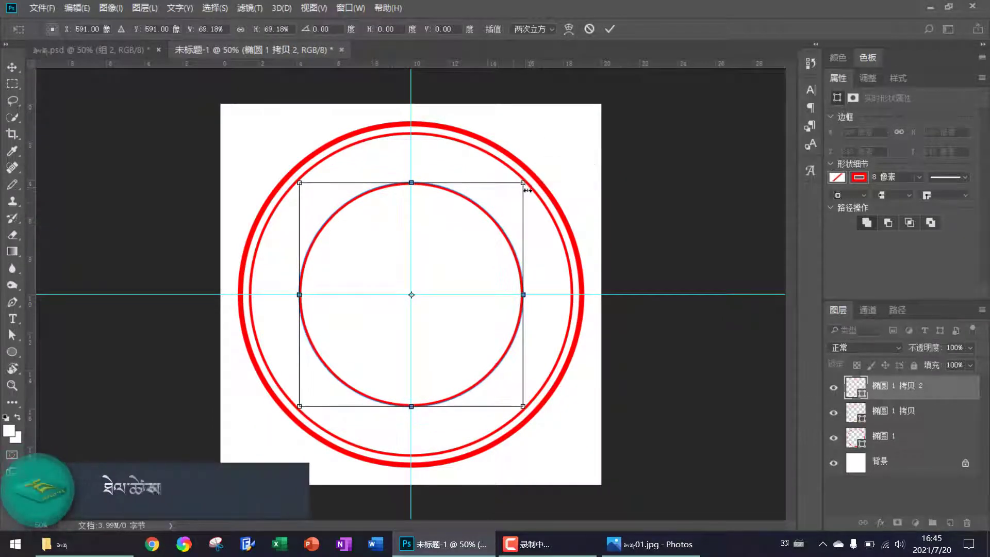
key(Return)
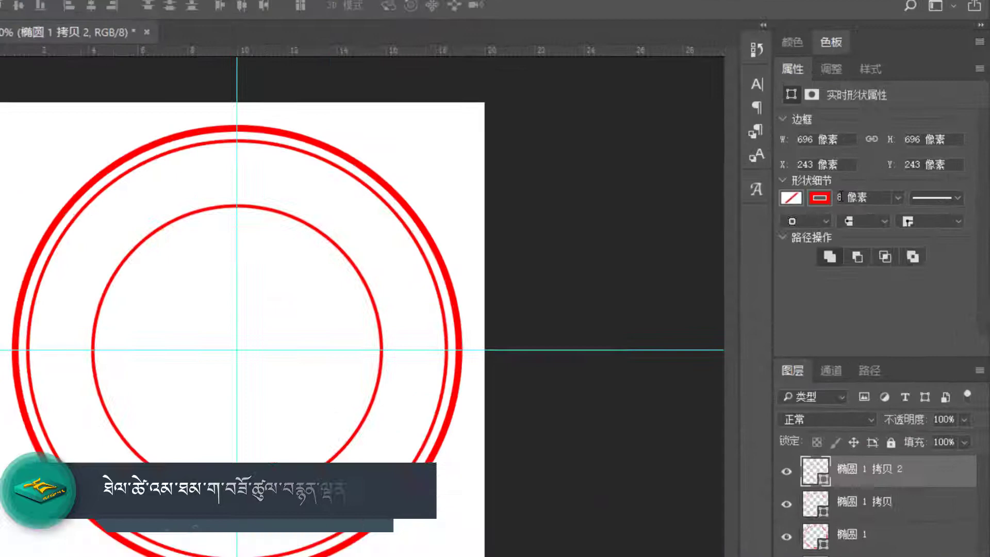
Set the stroke width of the innermost circle to 16 px
drag(872, 178, 883, 186)
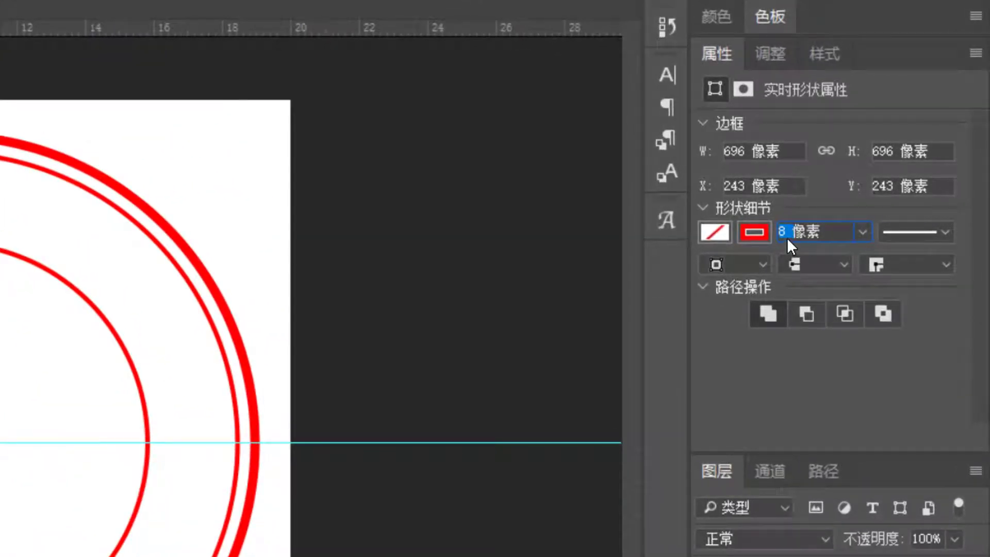
key(Up)
key(Up)
key(Up)
key(Up)
key(Up)
key(Up)
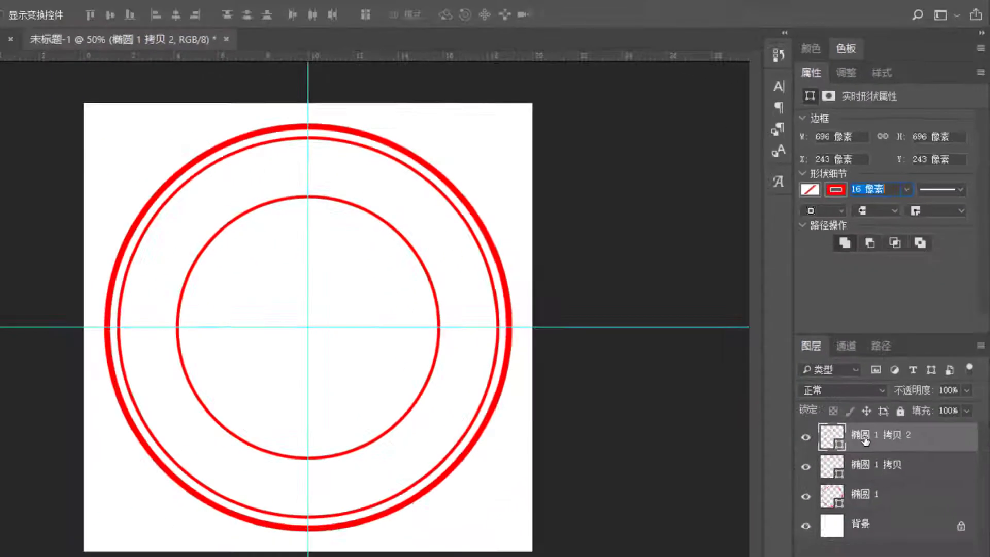
key(Return)
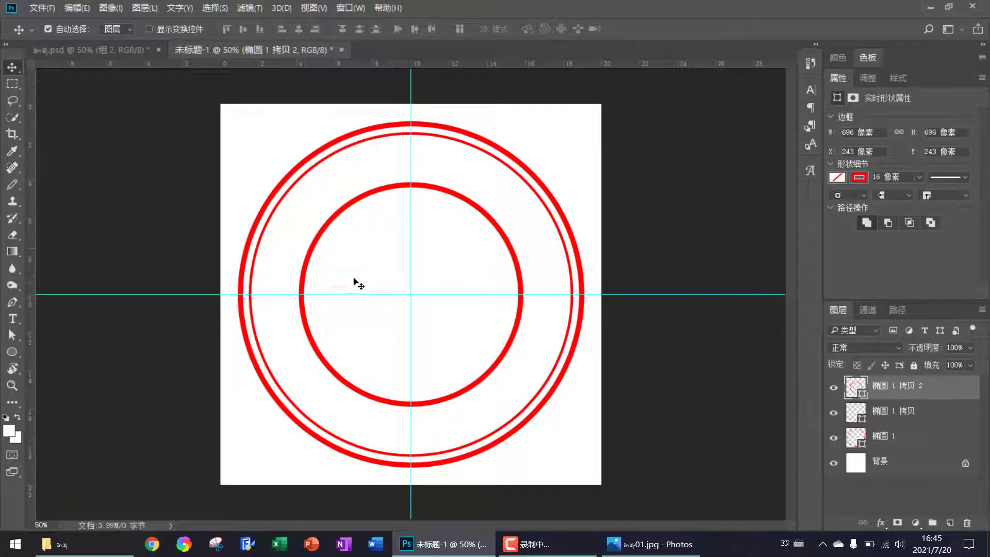
Compare the drawn rings with the reference seal image and return to the Photoshop document
click(632, 544)
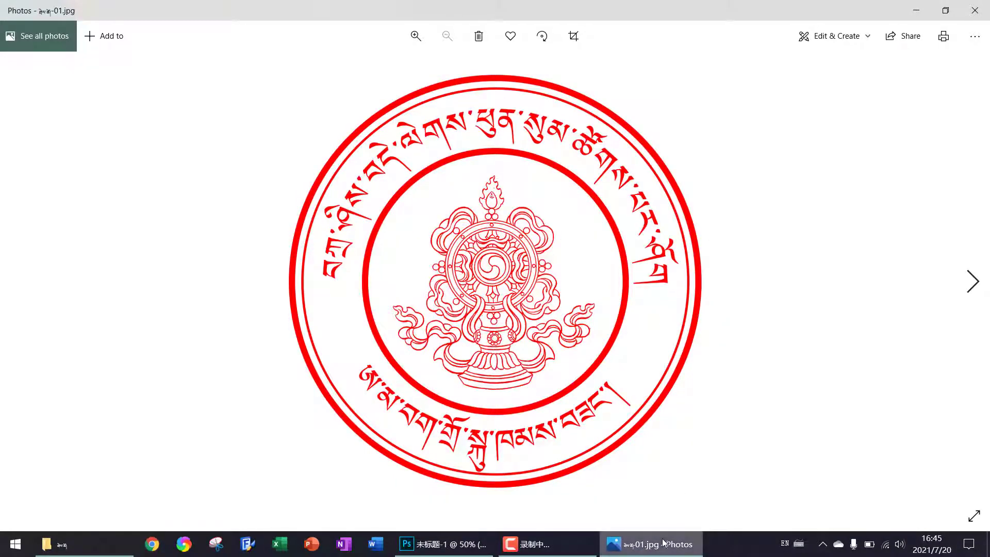
click(651, 550)
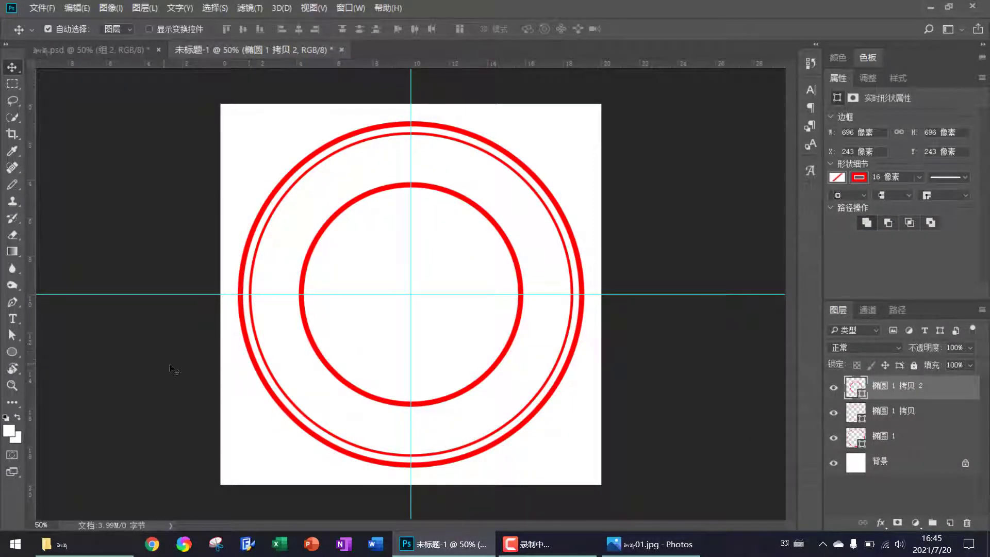
Draw a circle about 794 px wide centred on the guide intersection and remove its stroke
click(13, 352)
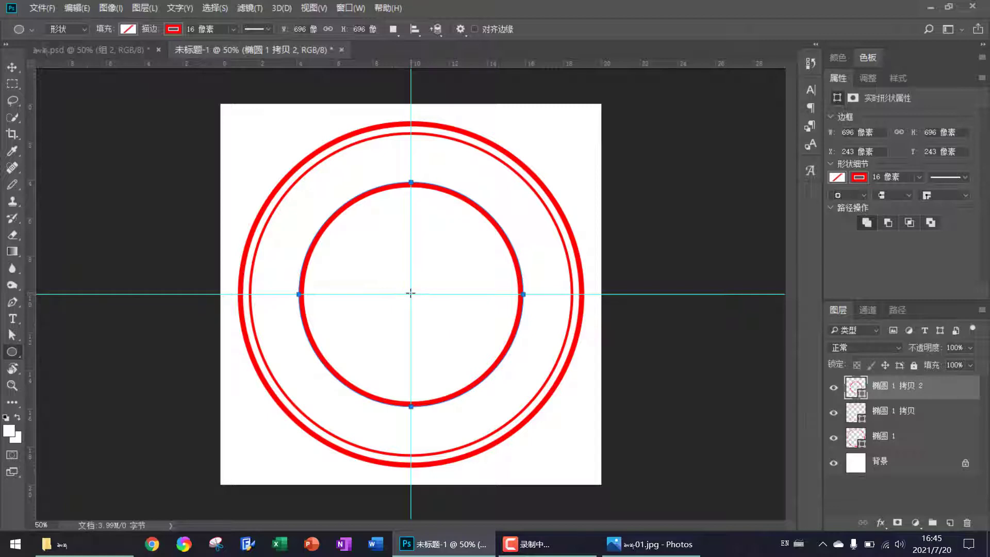
key(shift+alt)
mouse_move(411, 293)
mouse_down()
mouse_move(570, 428)
mouse_move(564, 420)
mouse_up()
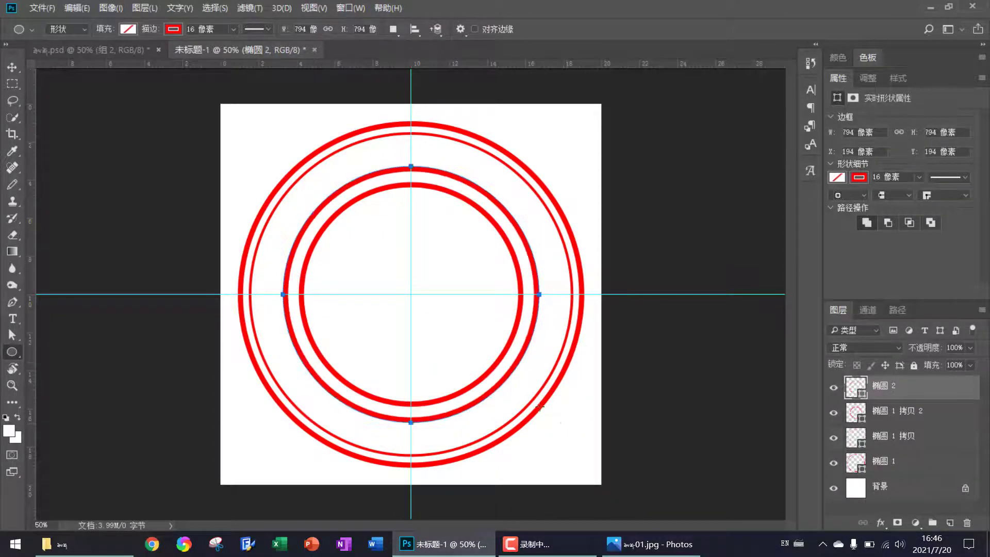
click(859, 178)
click(847, 203)
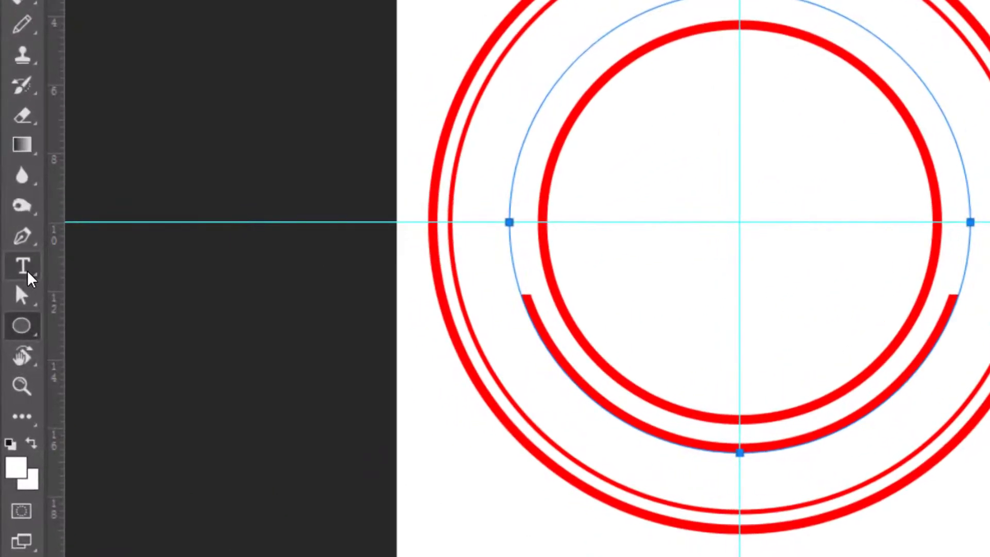
Start path text at the far left point of the strokeless circle and set the font size to 30 pt
click(26, 270)
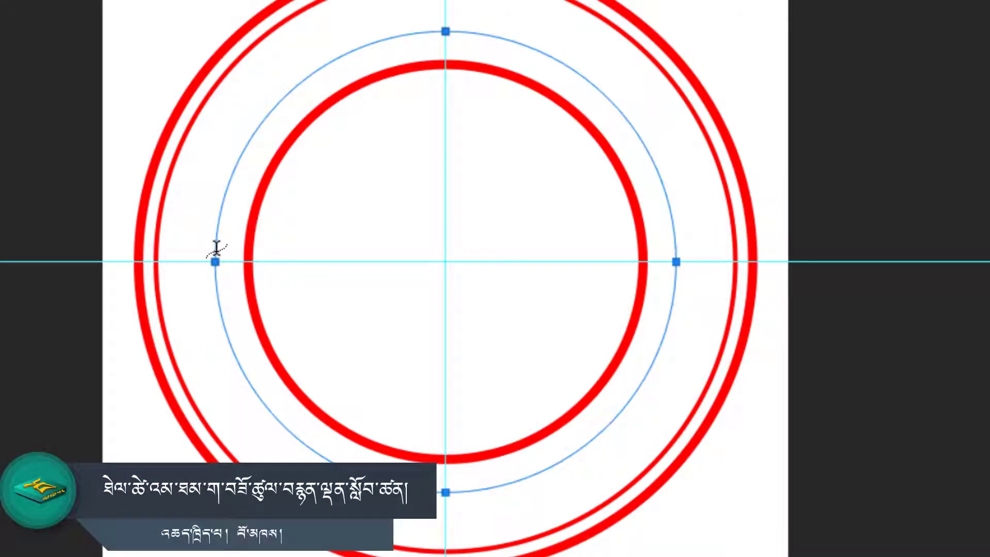
click(212, 251)
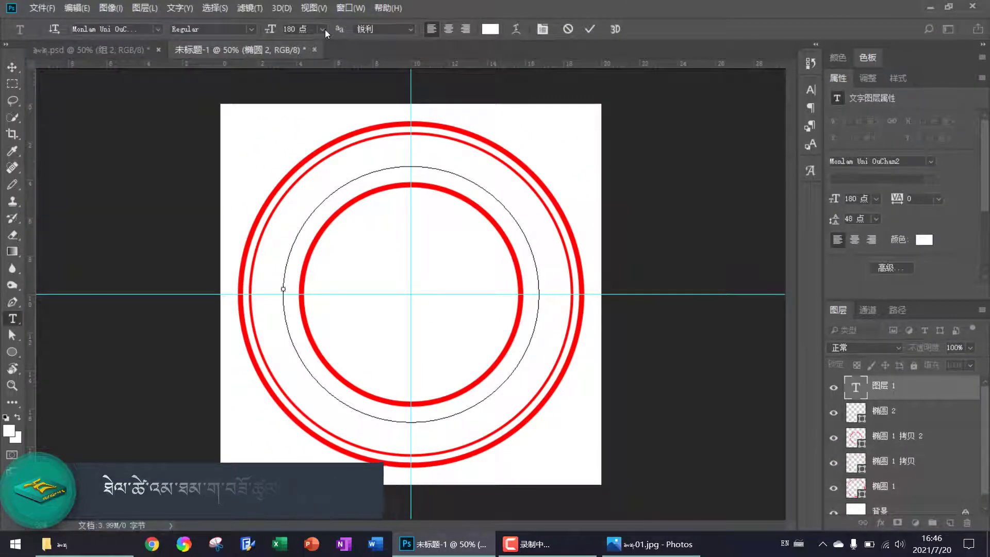
click(323, 29)
click(318, 204)
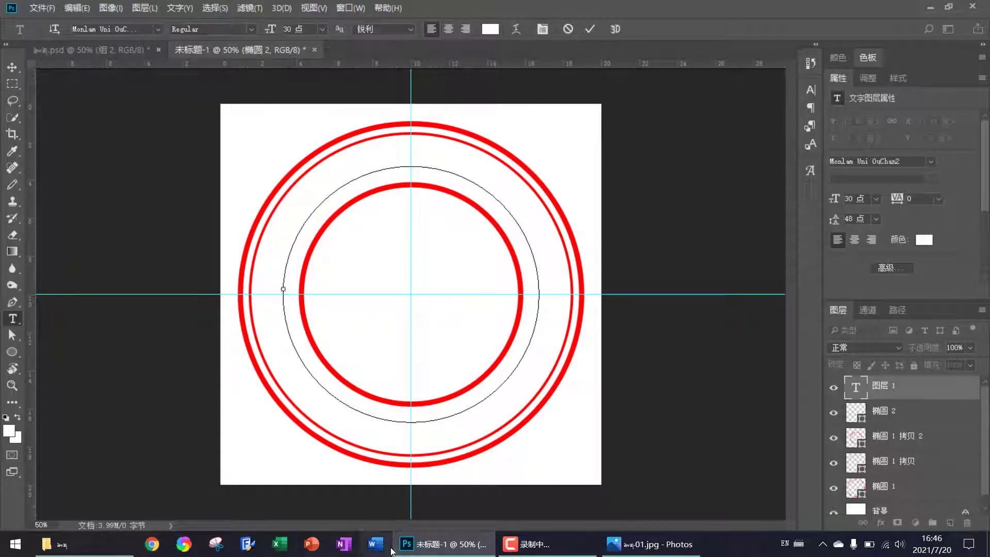
Open the Word document of seal texts, copy its first line, and paste it into the path text in Photoshop
click(98, 542)
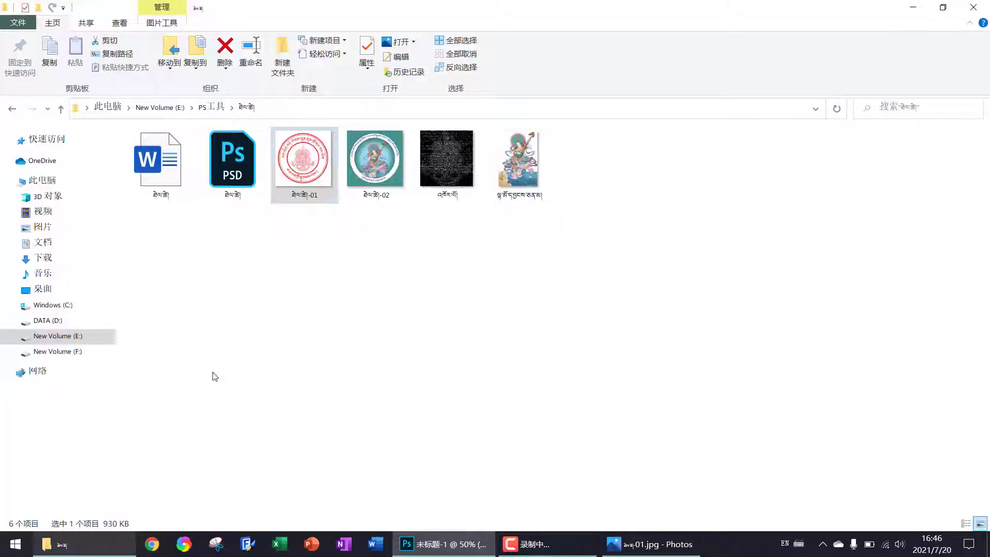
click(170, 166)
double_click(170, 166)
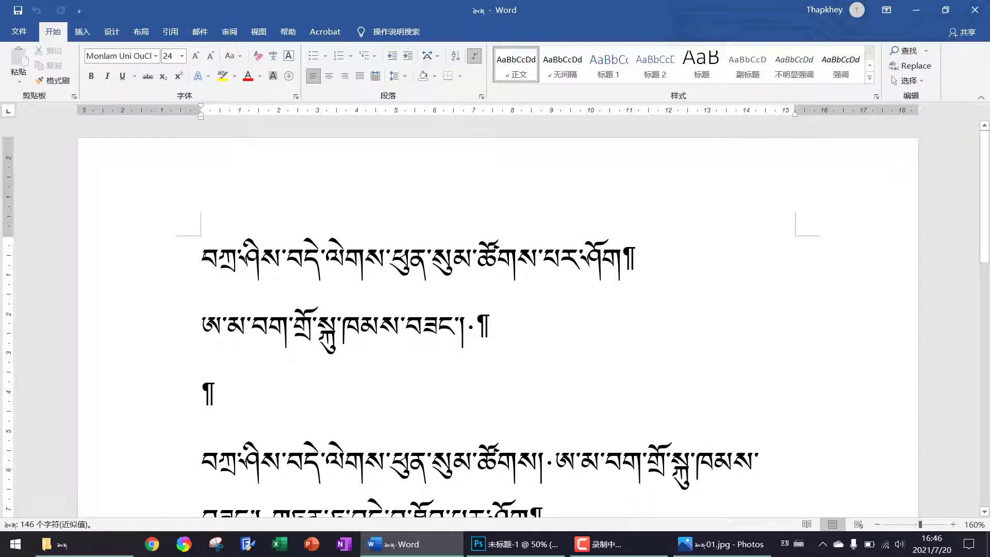
triple_click(344, 268)
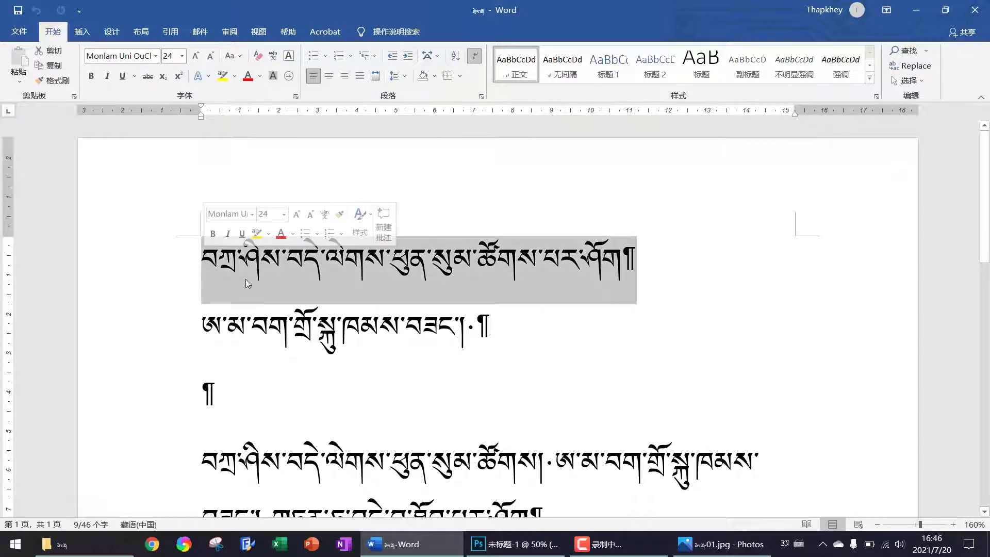
key(ctrl+c)
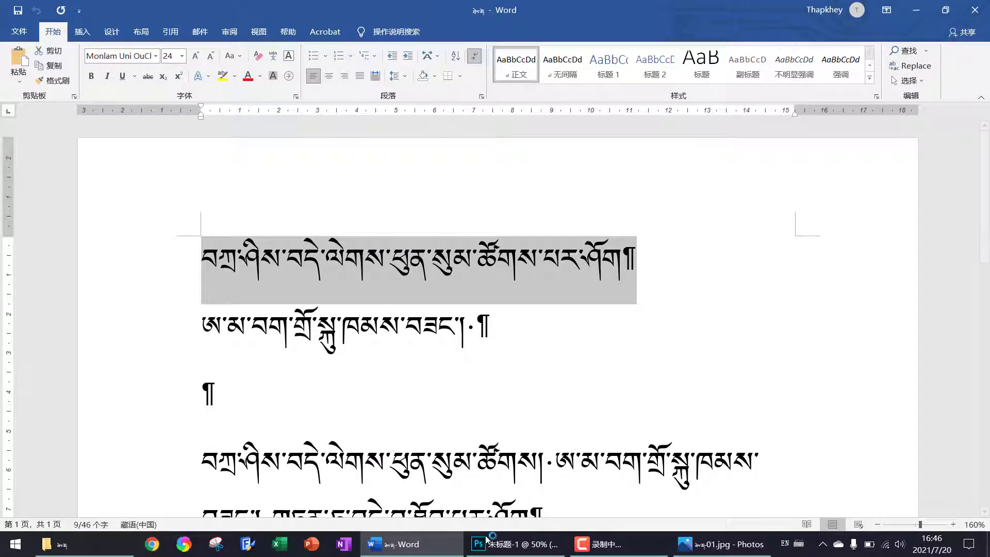
click(514, 544)
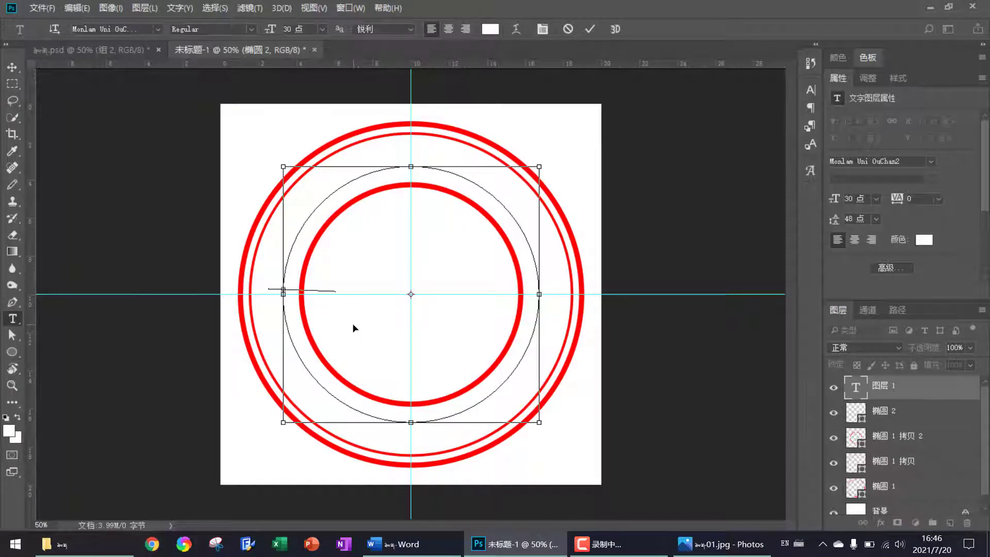
key(ctrl+v)
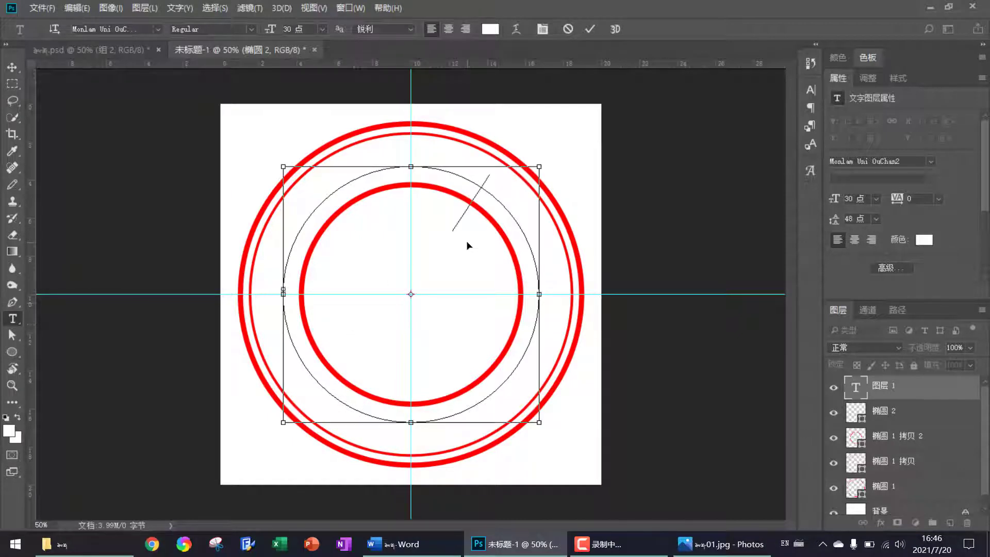
Set the colour of the whole curved text to black (000000)
key(ctrl+a)
click(490, 29)
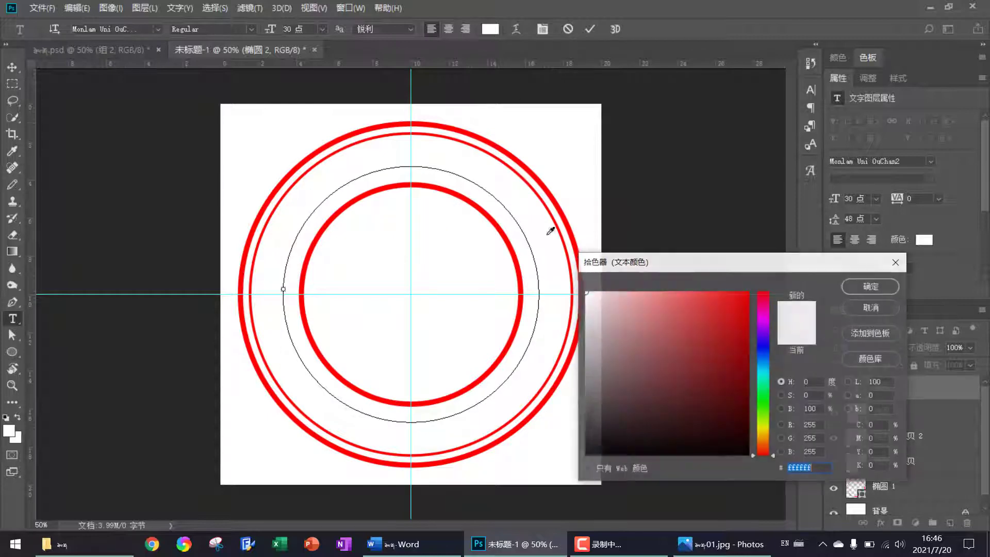
text(000000)
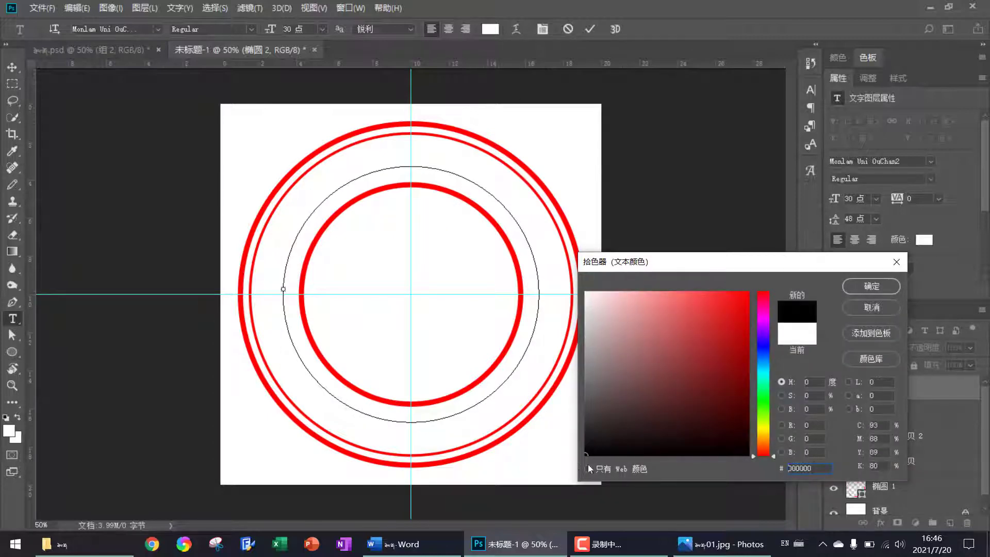
click(875, 290)
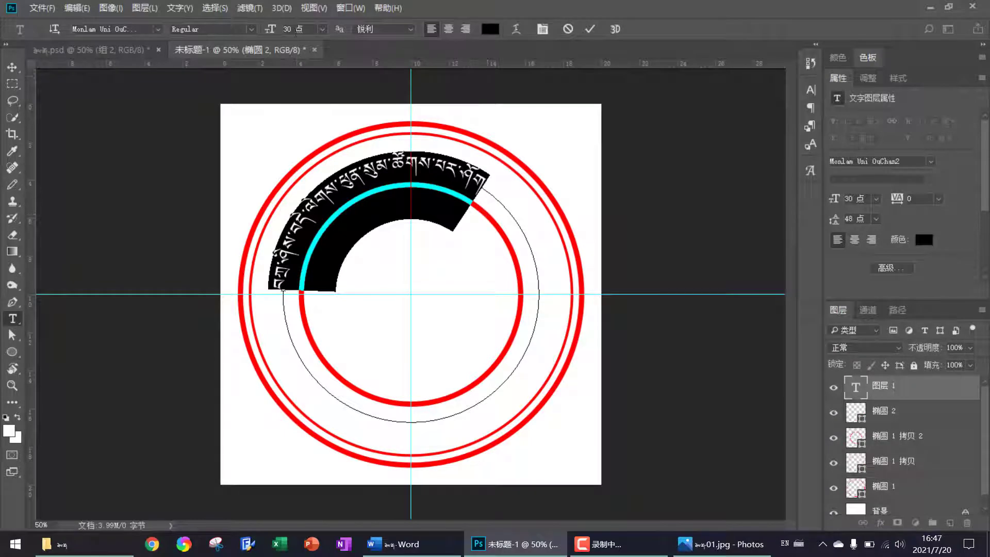
Increase the curved text's font size to 44 pt so it spans the upper half of the ring, and commit the text
key(Up)
key(Up)
key(Up)
key(Up)
key(Up)
key(Up)
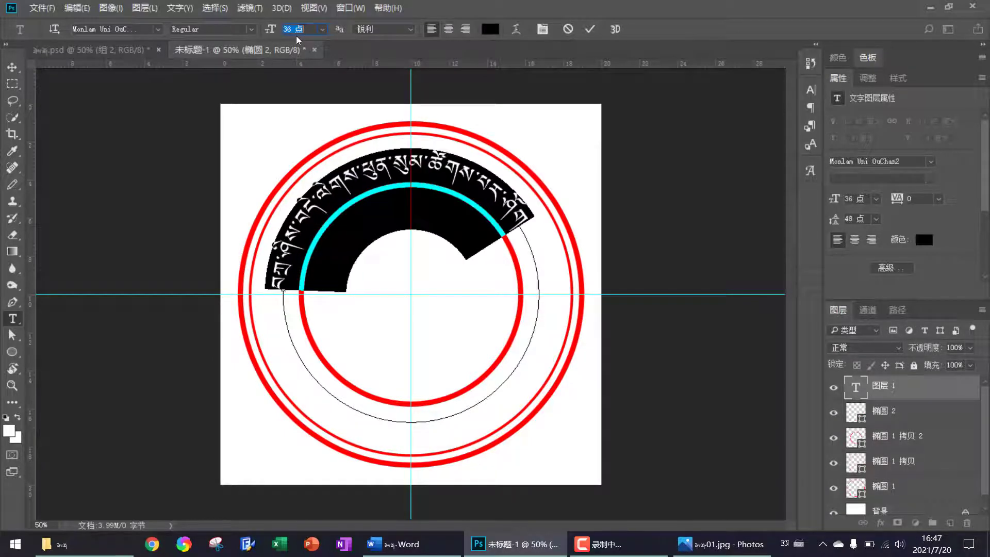
key(Up)
key(Up)
key(Up)
key(Up)
key(Up)
key(Up)
key(Up)
key(Up)
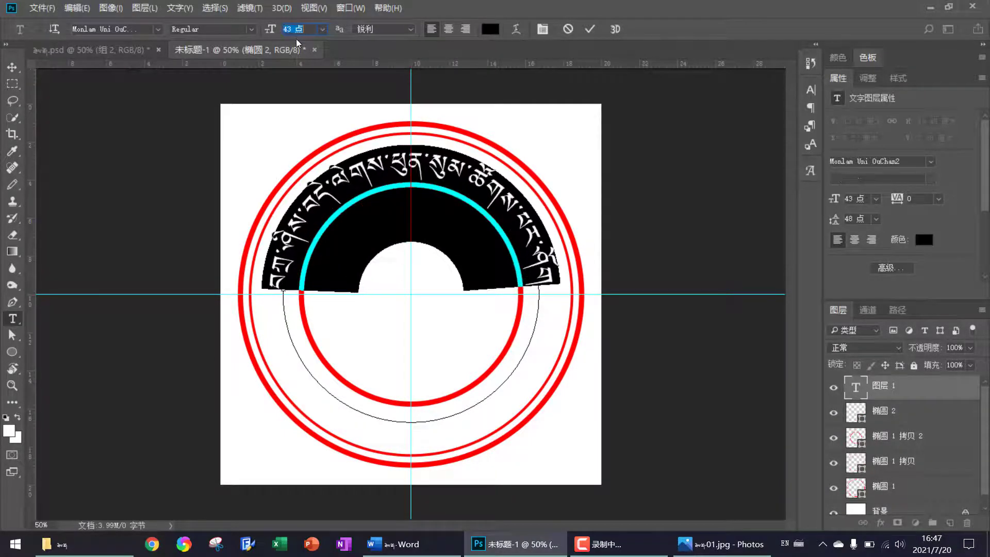
click(859, 397)
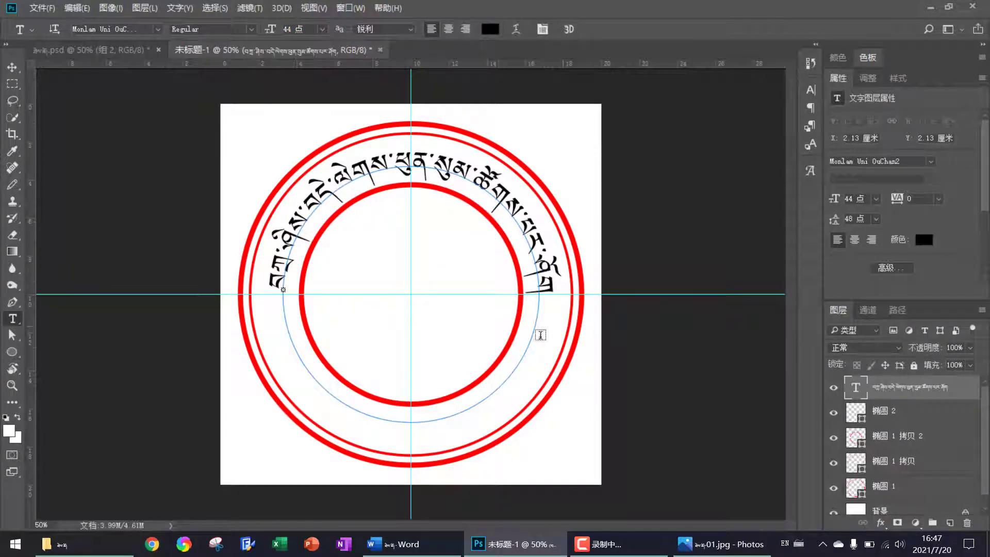
click(13, 67)
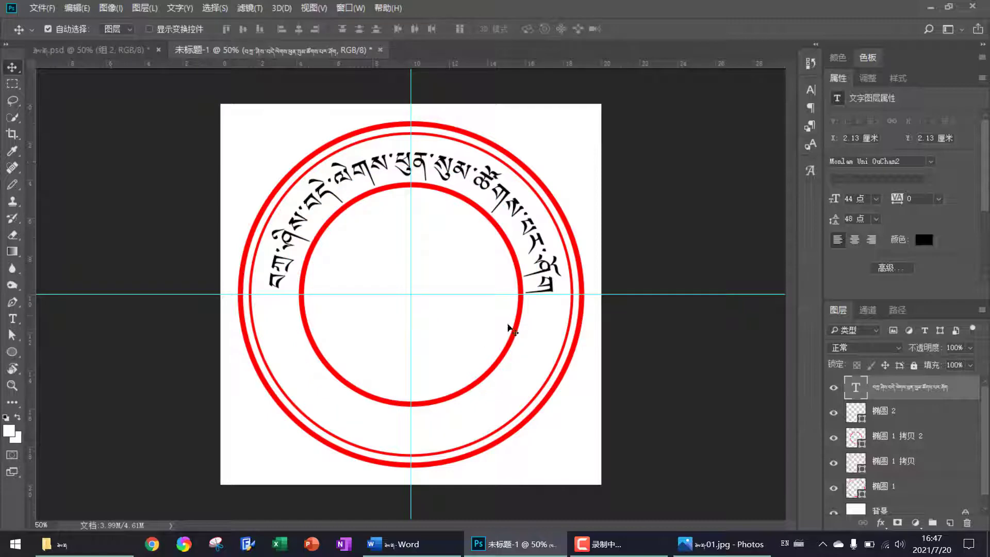
Check the reference seal's lower text and draw a second strokeless circle about 882 px wide centred on the guide intersection
click(722, 544)
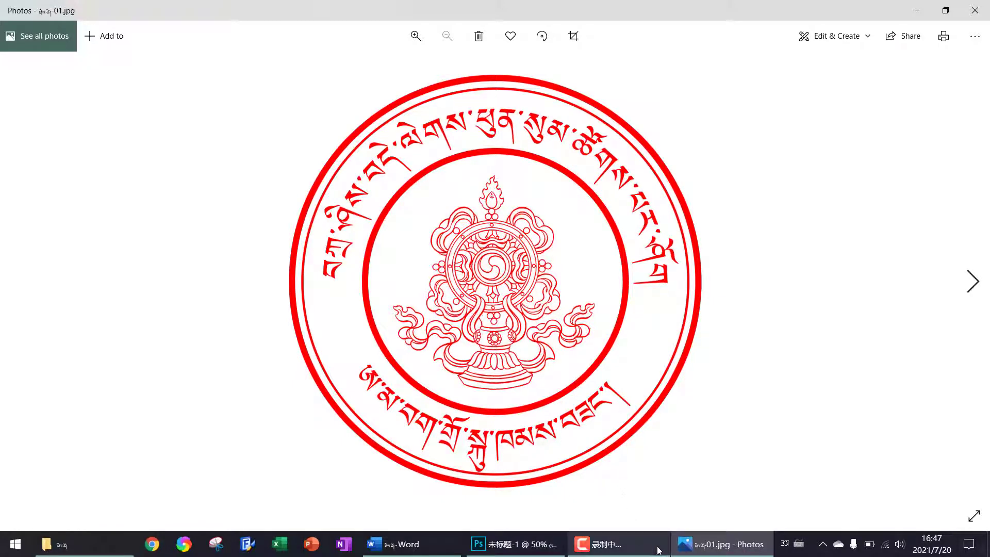
click(513, 544)
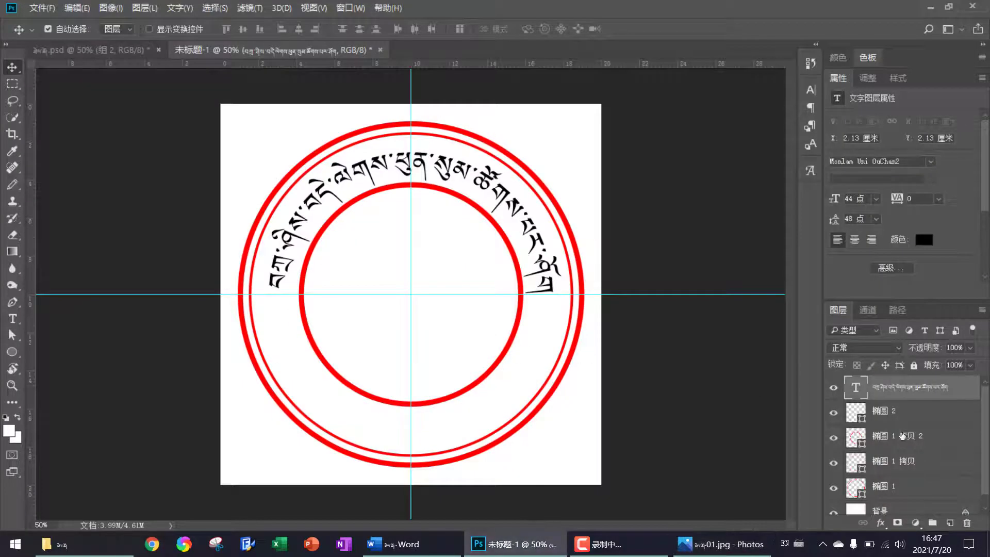
click(903, 419)
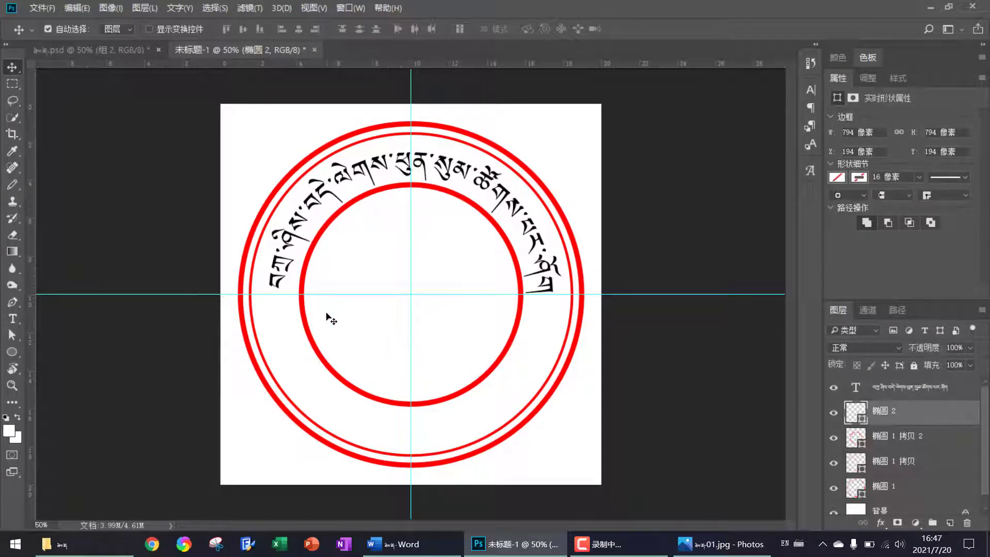
click(12, 352)
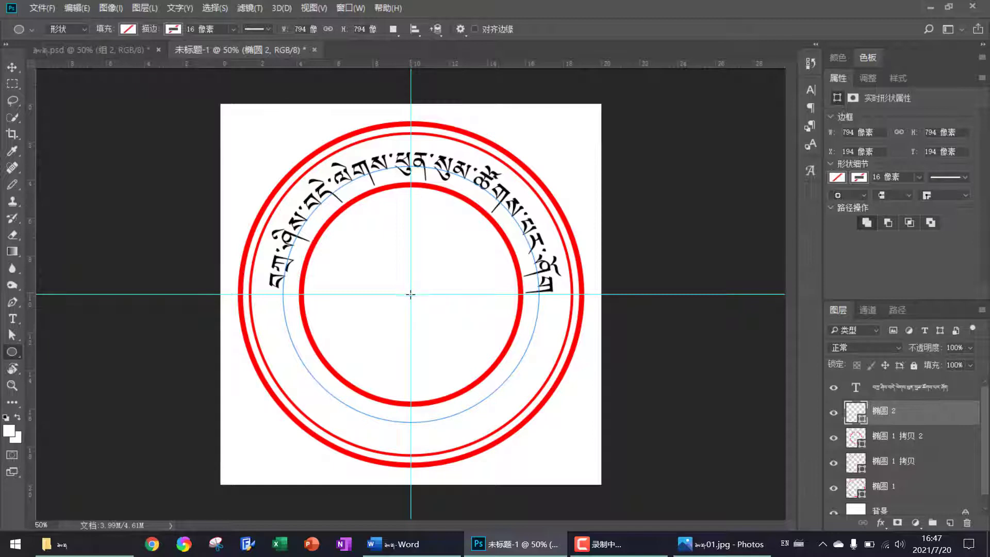
key(shift+alt)
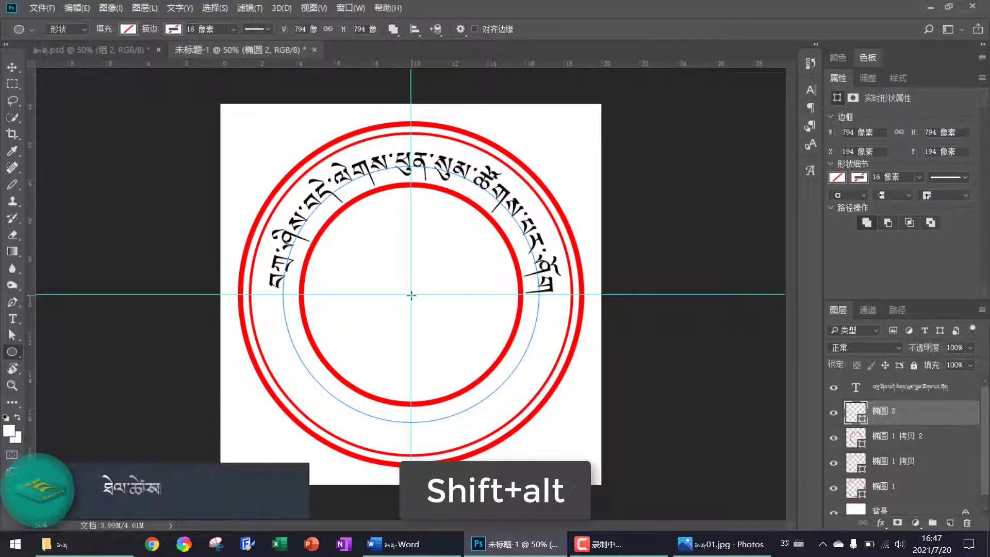
drag(412, 295, 573, 438)
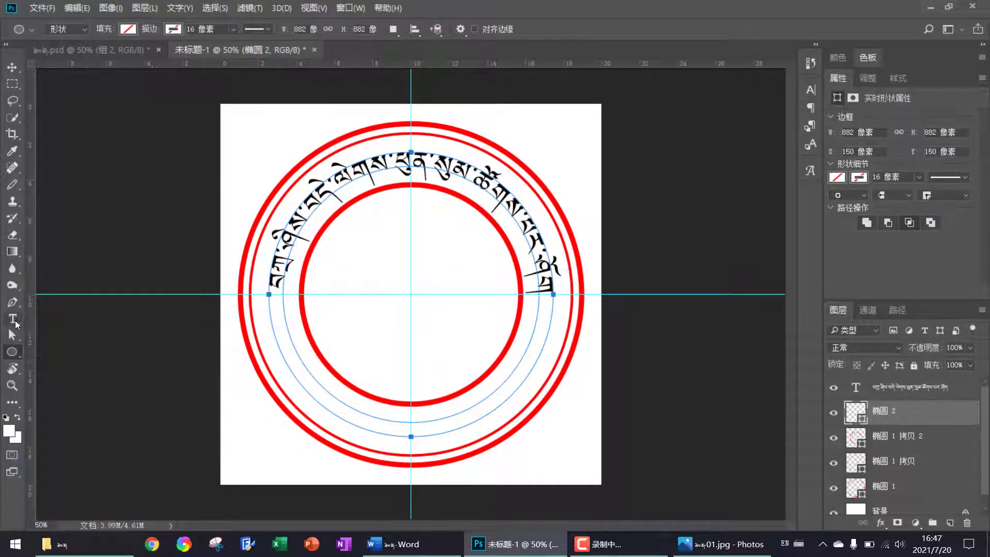
Start path text on the 882 px circle just below the horizontal guide and paste the second line copied from the Word document
click(15, 324)
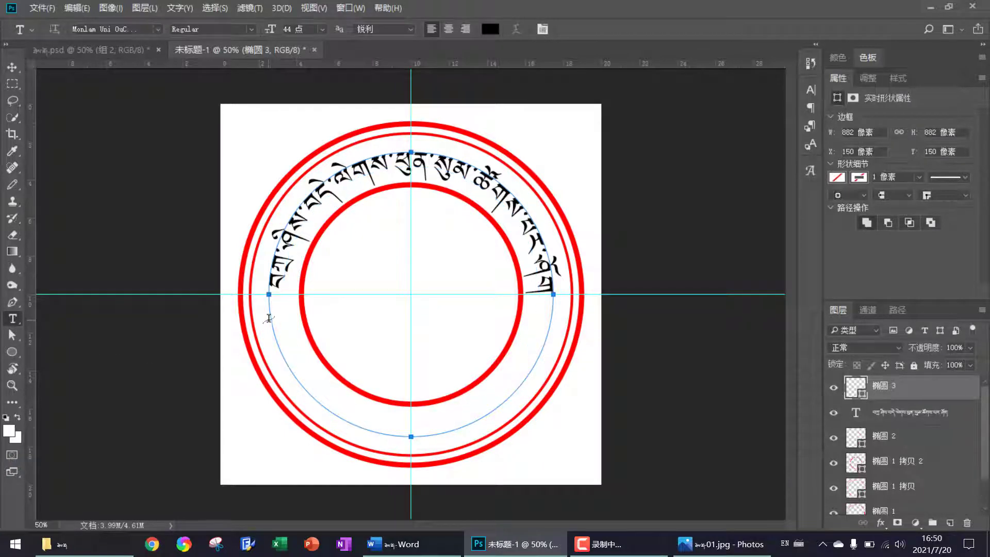
click(270, 318)
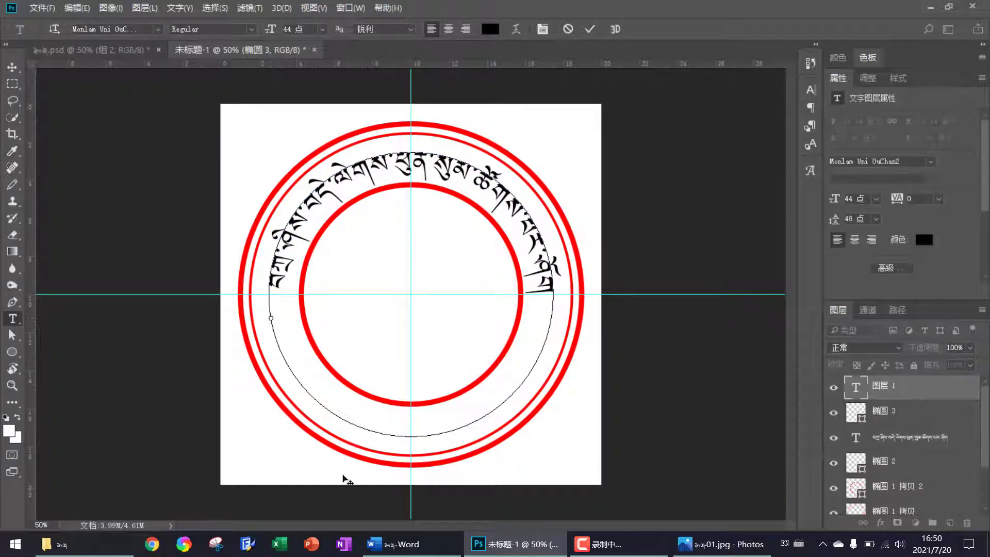
click(392, 544)
triple_click(201, 321)
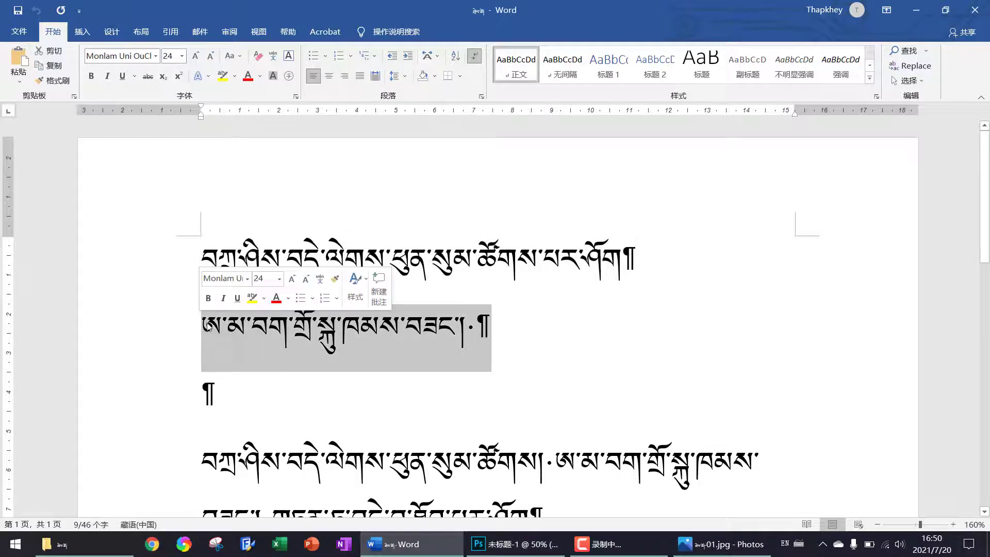
click(515, 544)
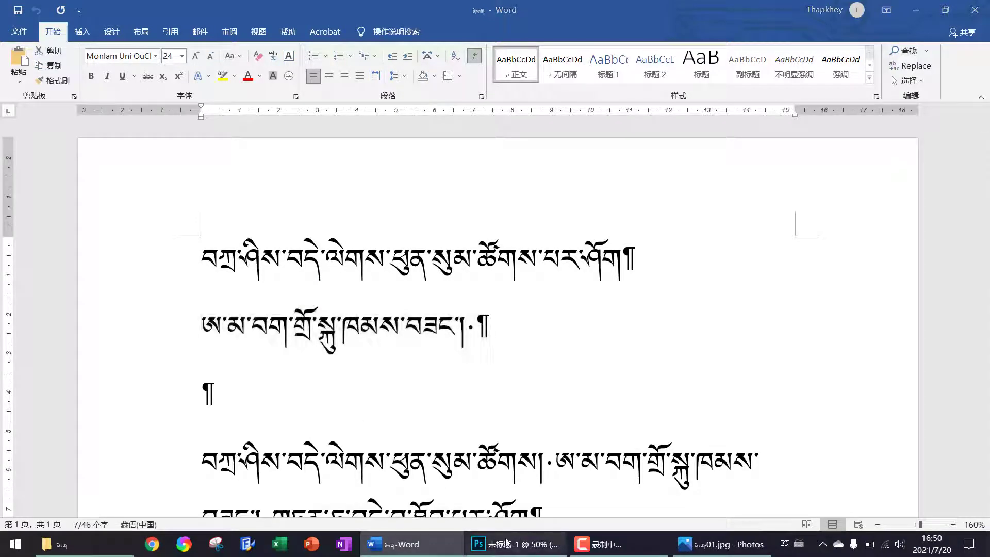
key(ctrl+v)
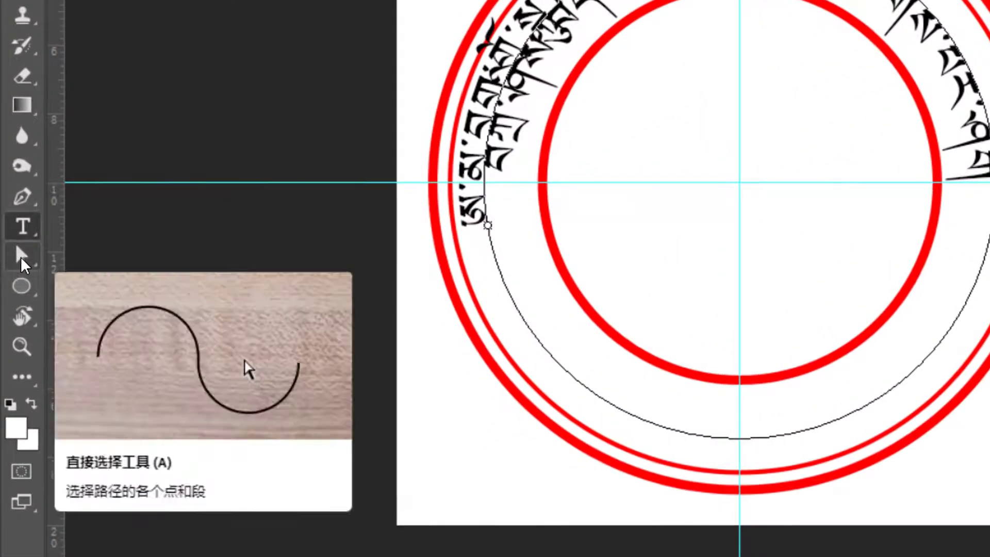
Flip the second text to the inside of its circle with the Direct Selection tool so it reads along the bottom of the ring
click(22, 255)
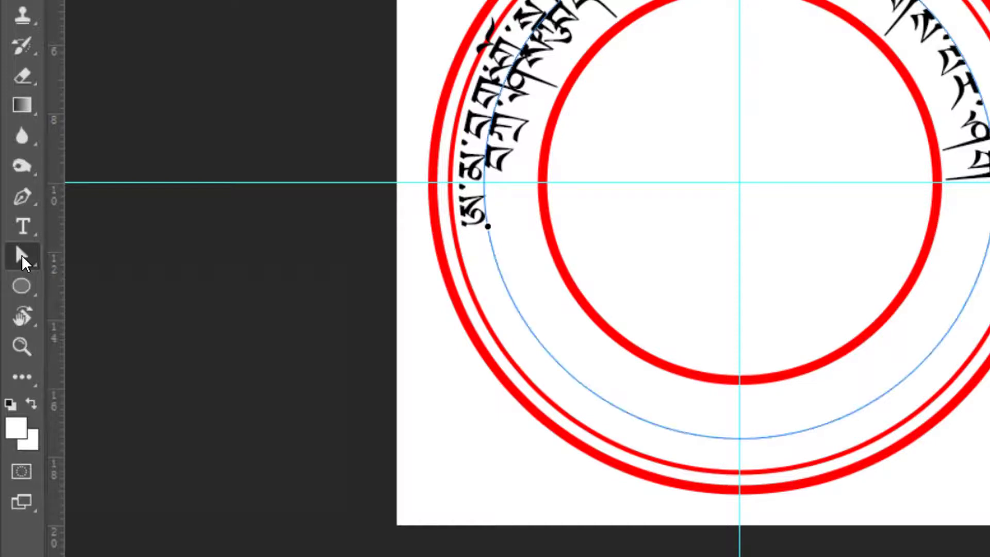
right_click(22, 255)
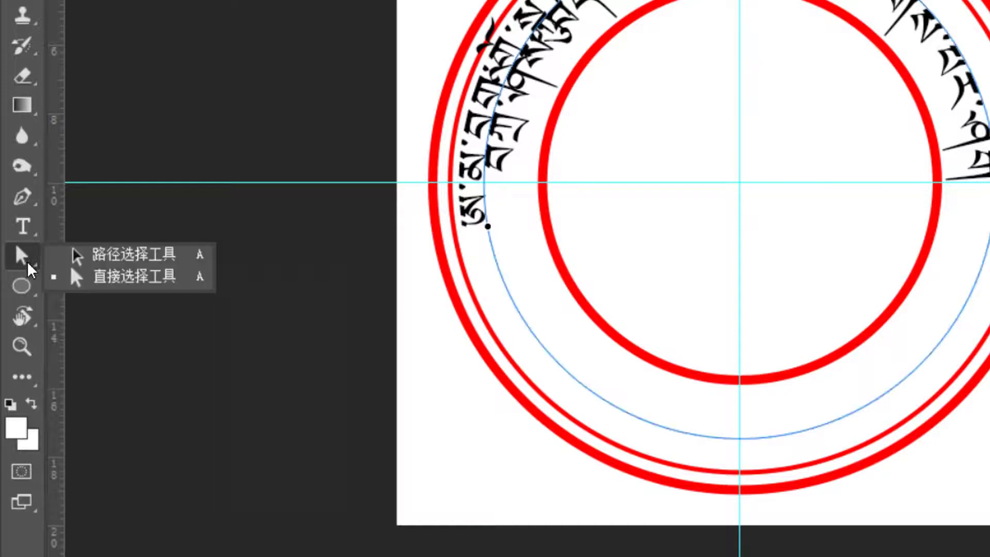
click(88, 289)
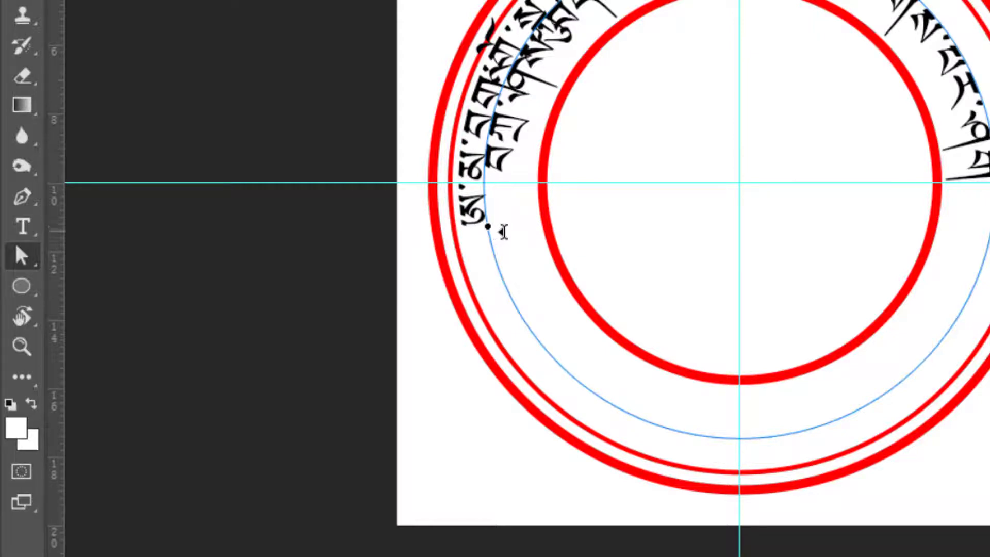
drag(498, 227, 605, 235)
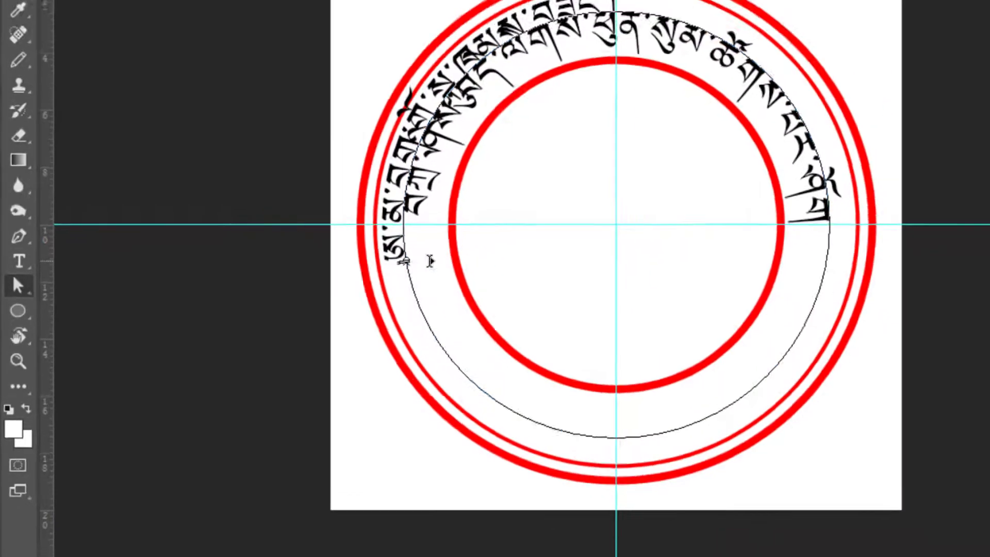
drag(339, 322, 378, 324)
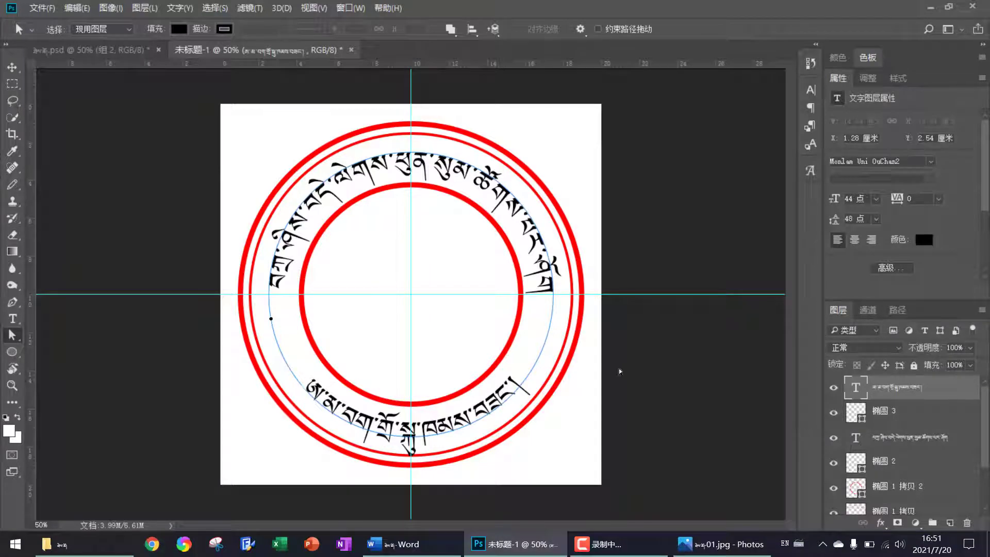
Check the reference seal's central emblem in Photos and bring the wheel line-art PNG from the project folder into the seal document
click(12, 67)
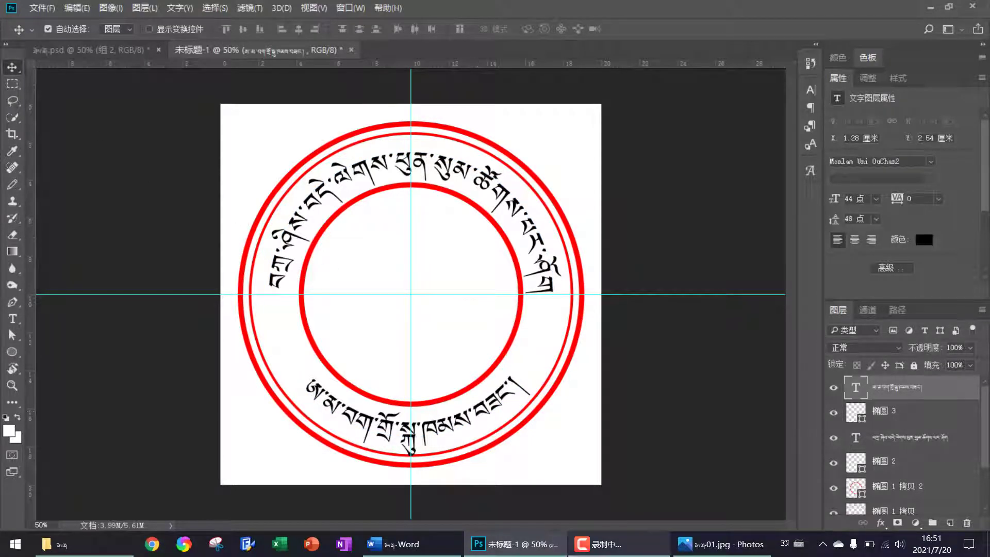
click(711, 552)
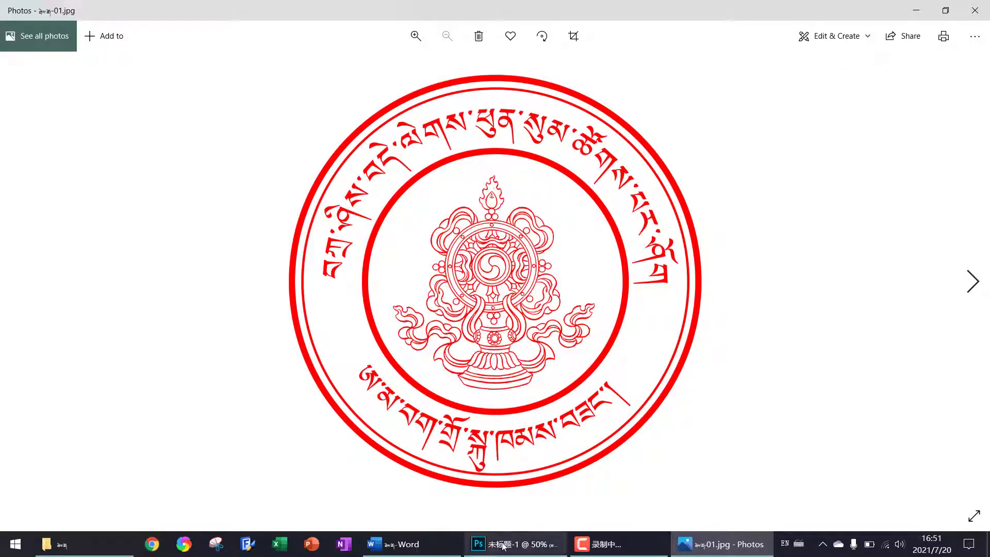
click(519, 548)
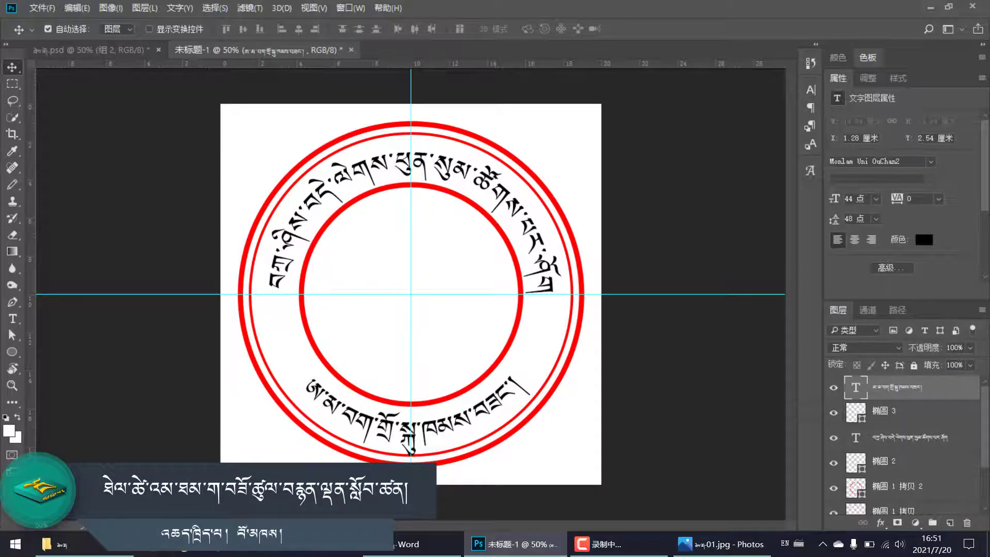
click(95, 548)
click(444, 168)
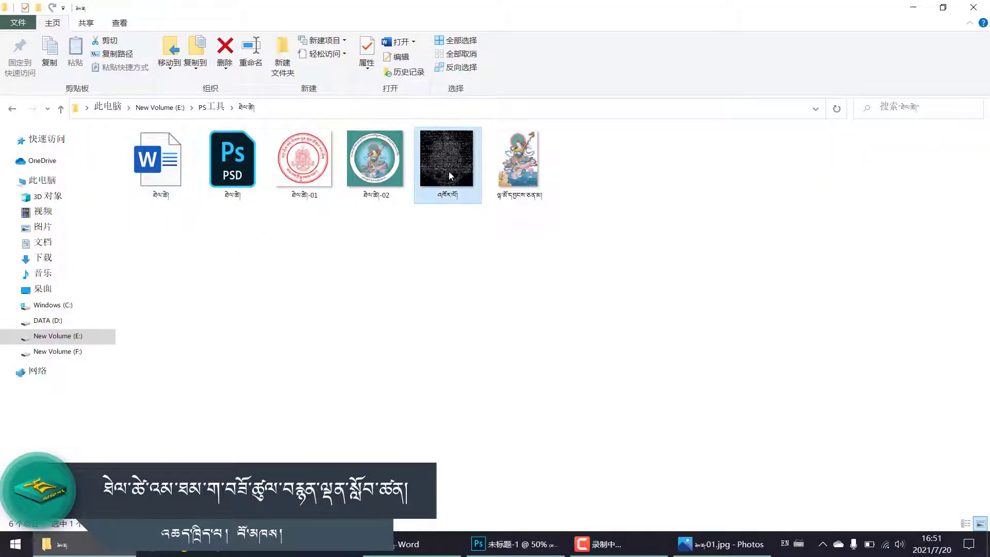
drag(445, 159, 515, 53)
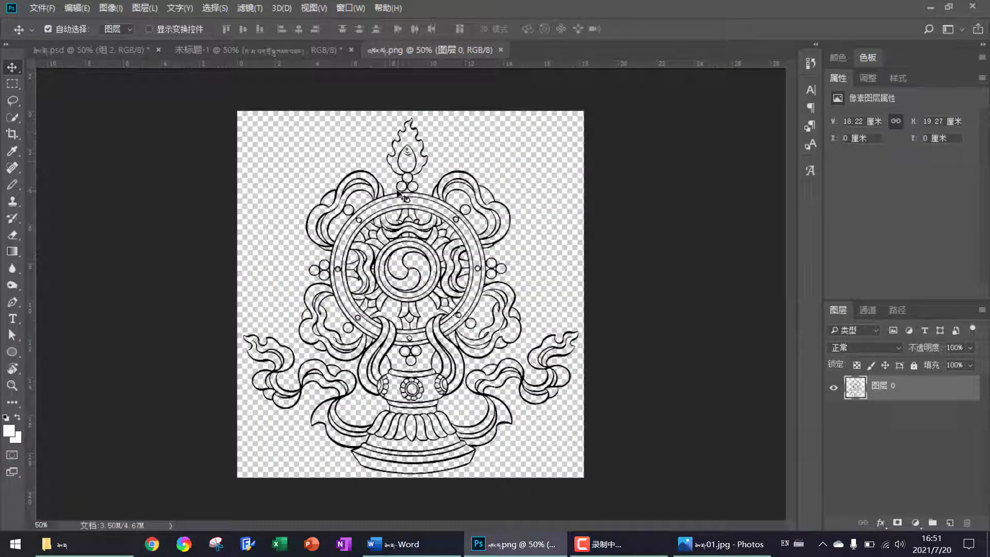
mouse_move(357, 172)
mouse_down()
mouse_move(311, 51)
mouse_move(412, 283)
mouse_up()
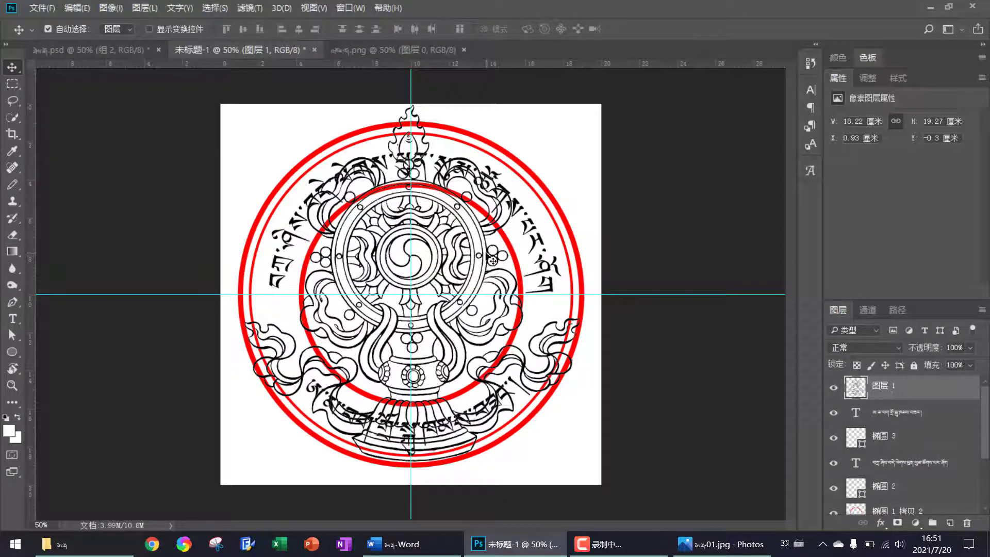
Scale the wheel emblem proportionally to about 52% and centre it on the vertical guide inside the inner ring
key(ctrl+t)
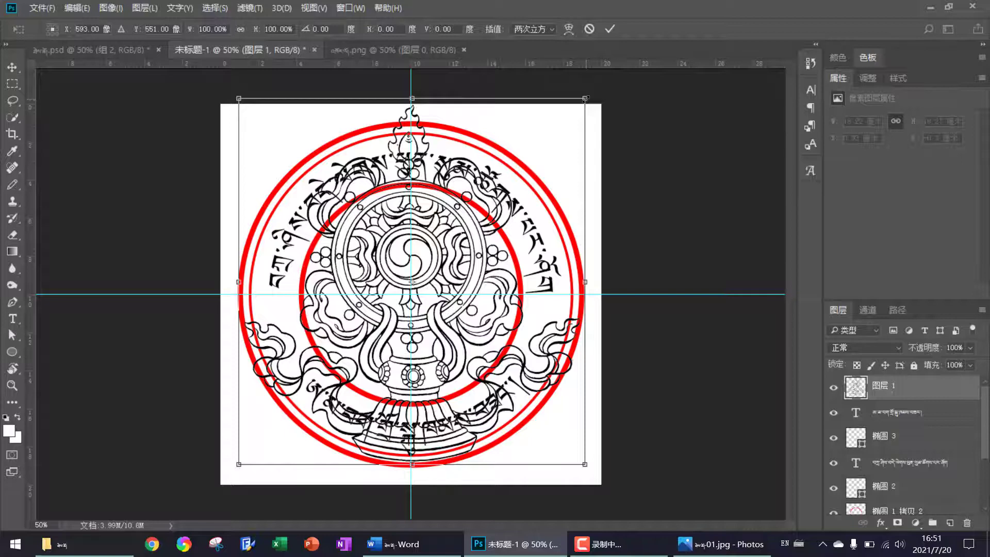
key(shift)
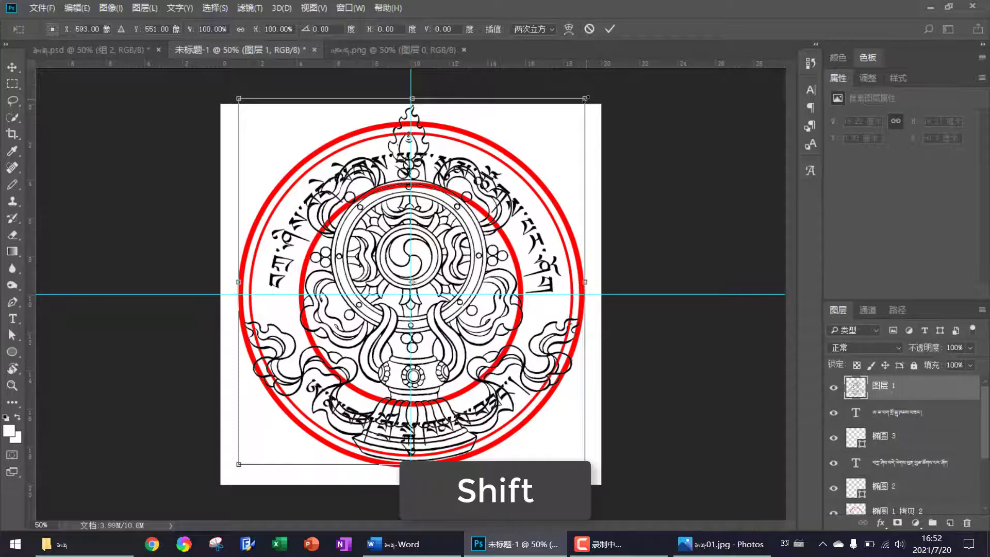
drag(584, 98, 472, 218)
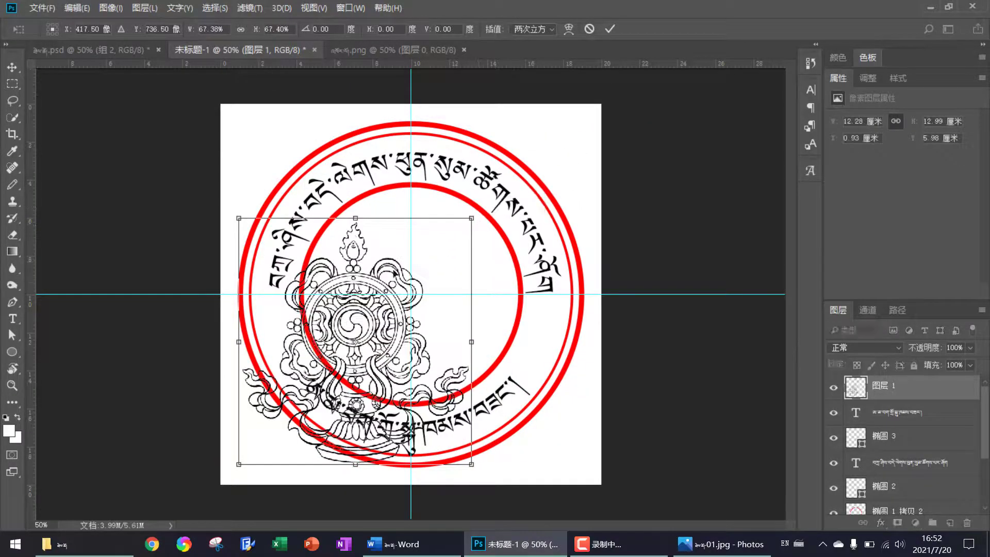
drag(379, 283, 435, 241)
drag(527, 176, 502, 204)
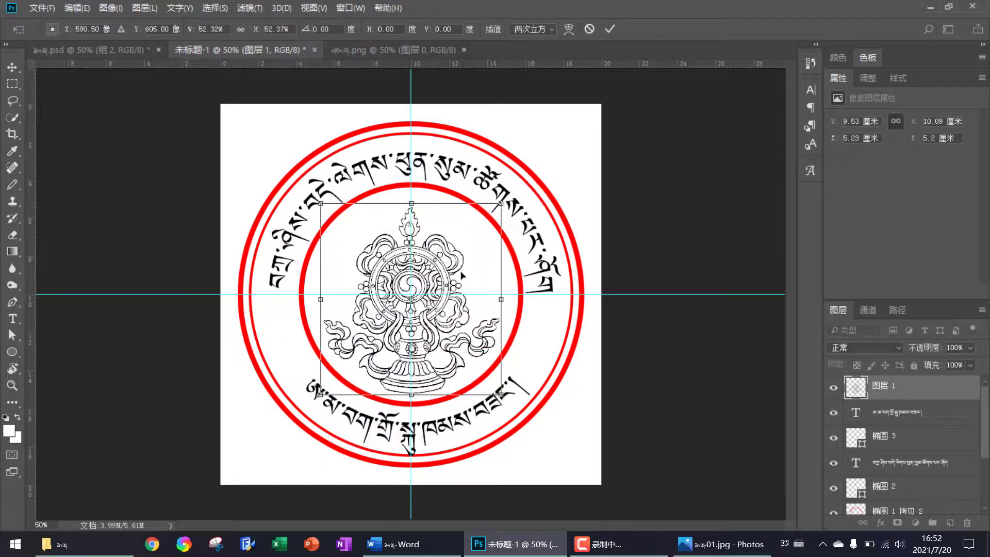
key(Return)
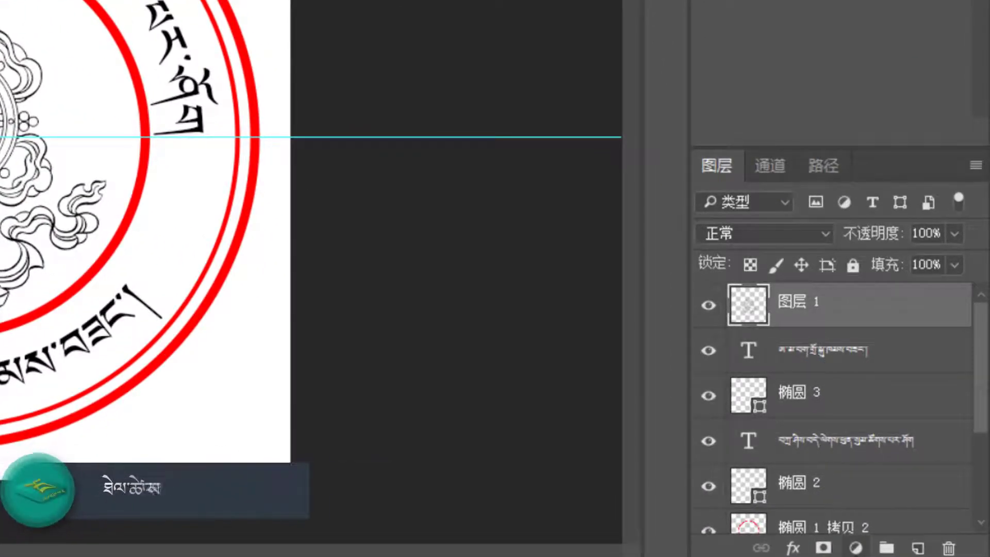
Add a solid color fill layer in red ff0000 above the emblem and clip it to the emblem layer
click(856, 549)
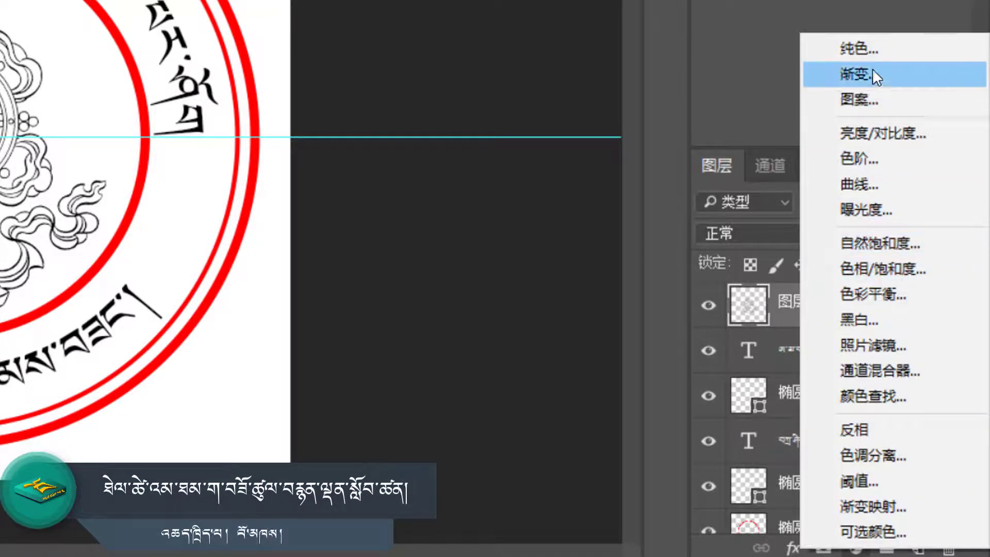
click(870, 49)
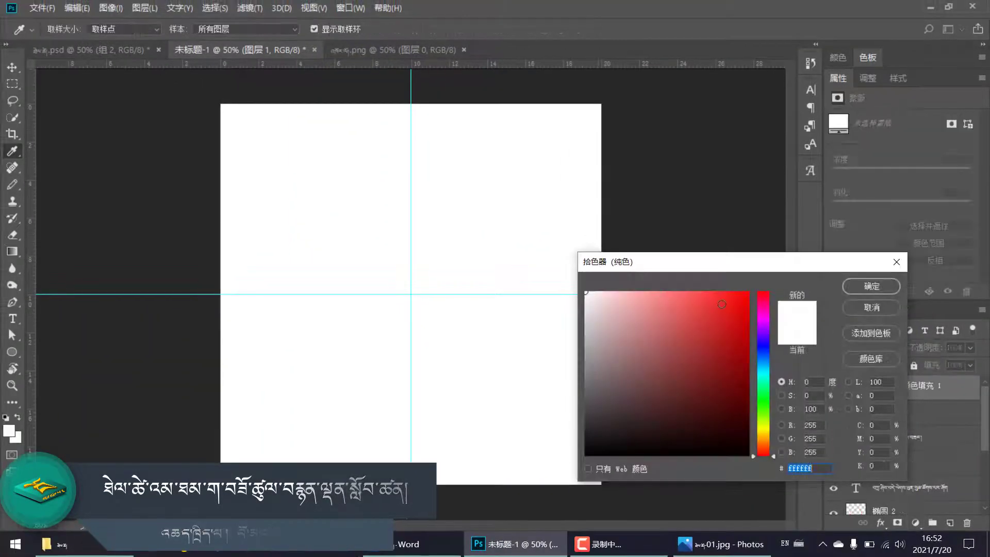
drag(722, 304, 750, 292)
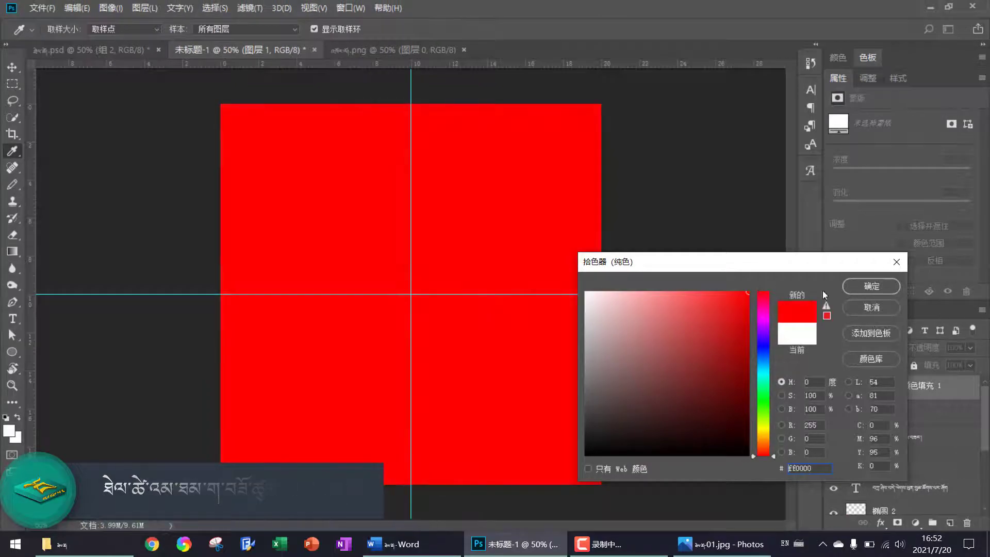
click(873, 287)
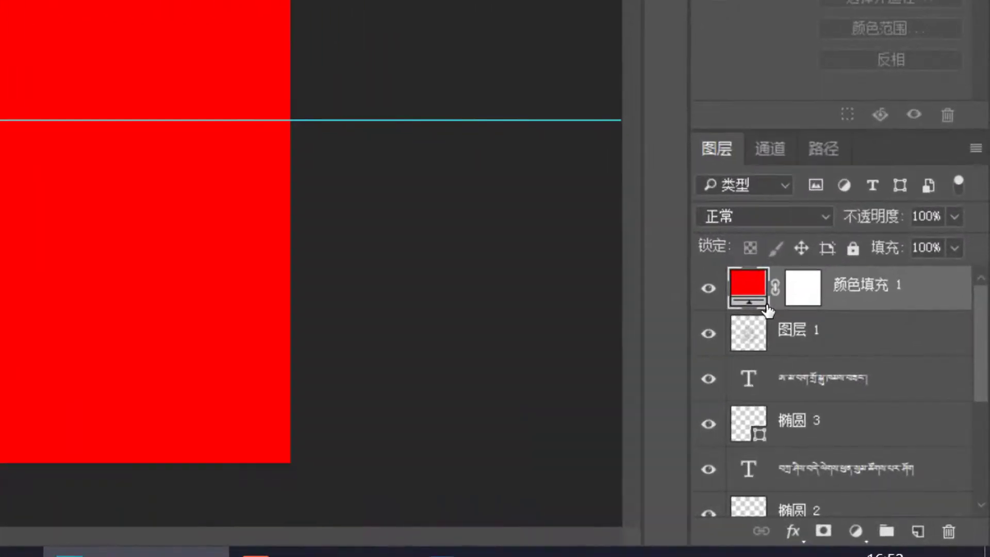
key(alt)
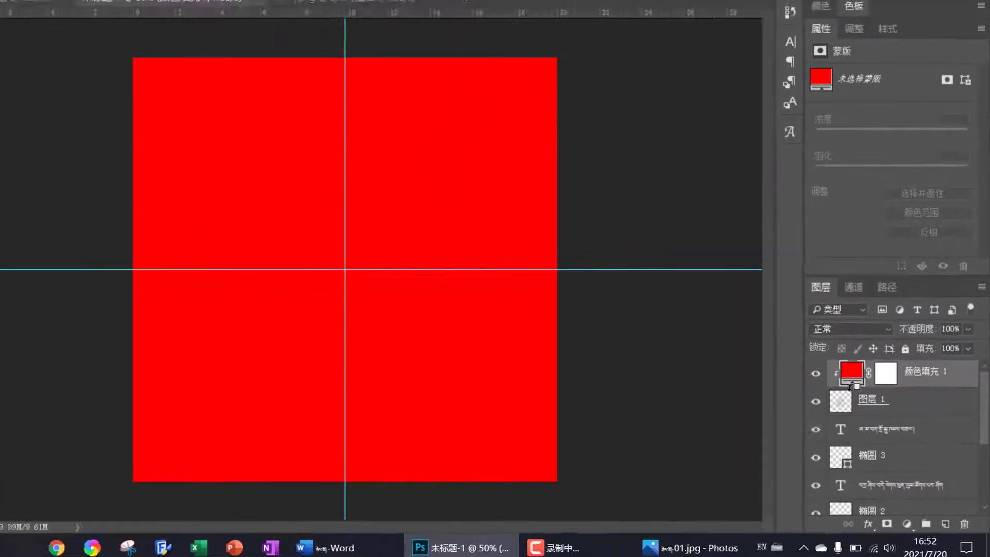
alt+click(763, 309)
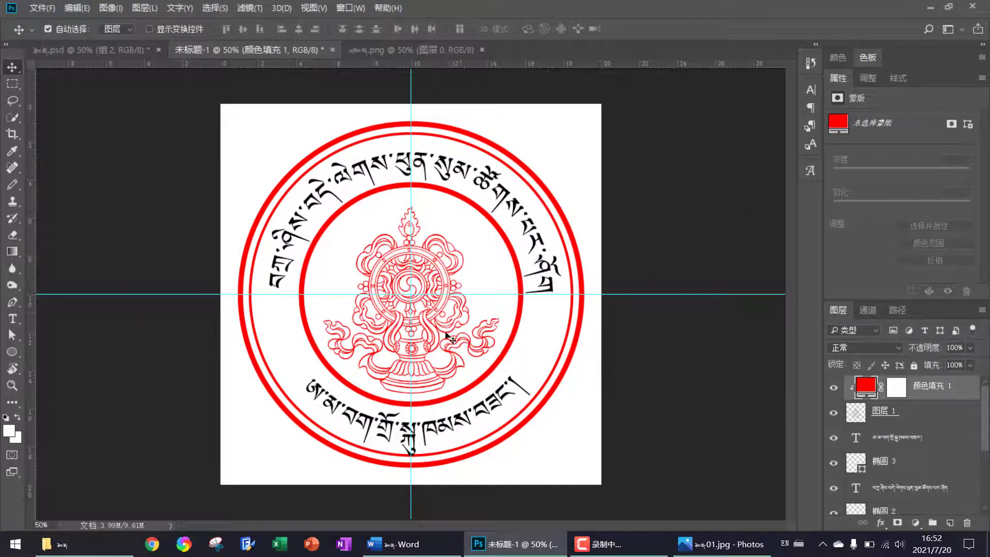
Set the text color of the lower curved Tibetan line to red ff0000
click(856, 439)
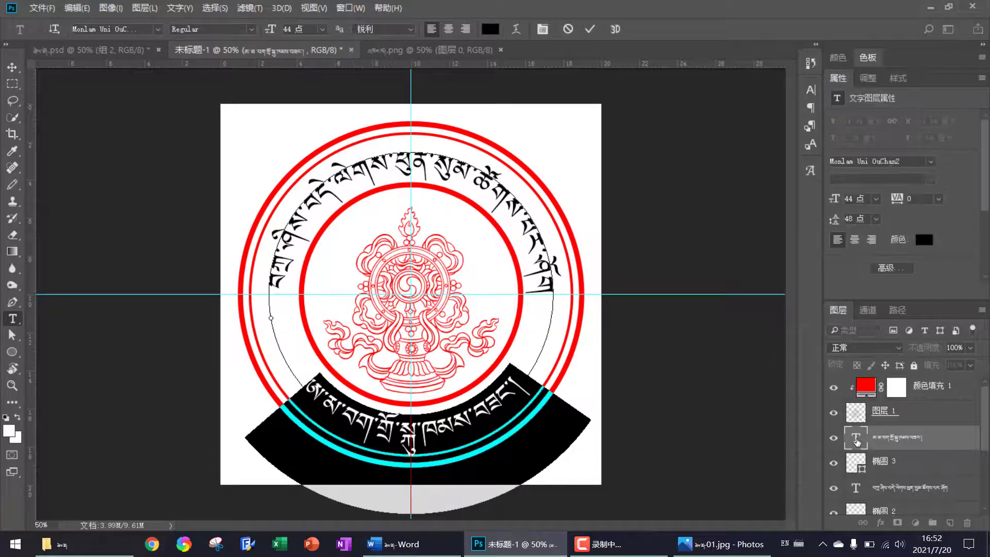
click(491, 29)
click(748, 292)
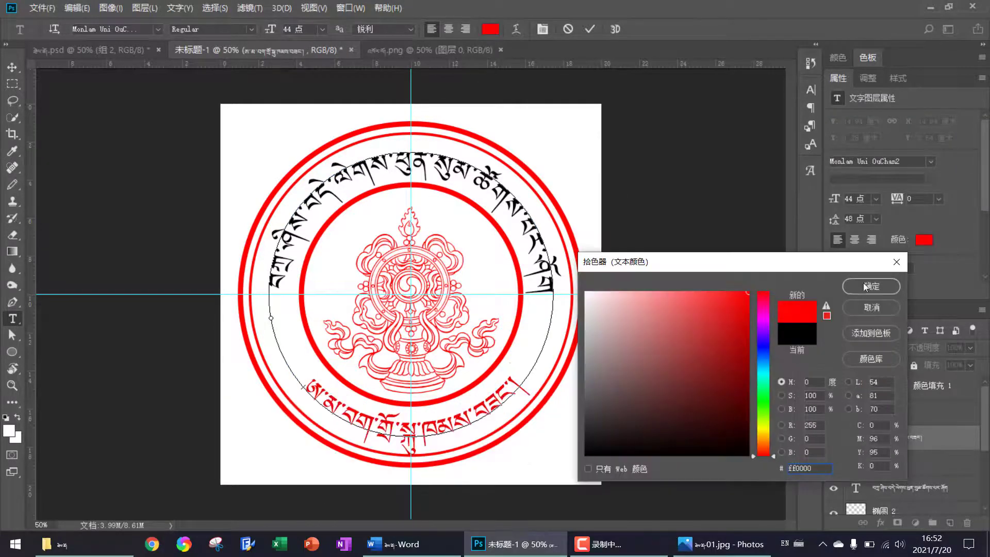
click(870, 286)
Recolor the upper curved Tibetan text in the same pure red as the rings and commit the edit
double_click(856, 488)
click(491, 30)
click(749, 292)
click(871, 285)
key(ctrl+Return)
key(v)
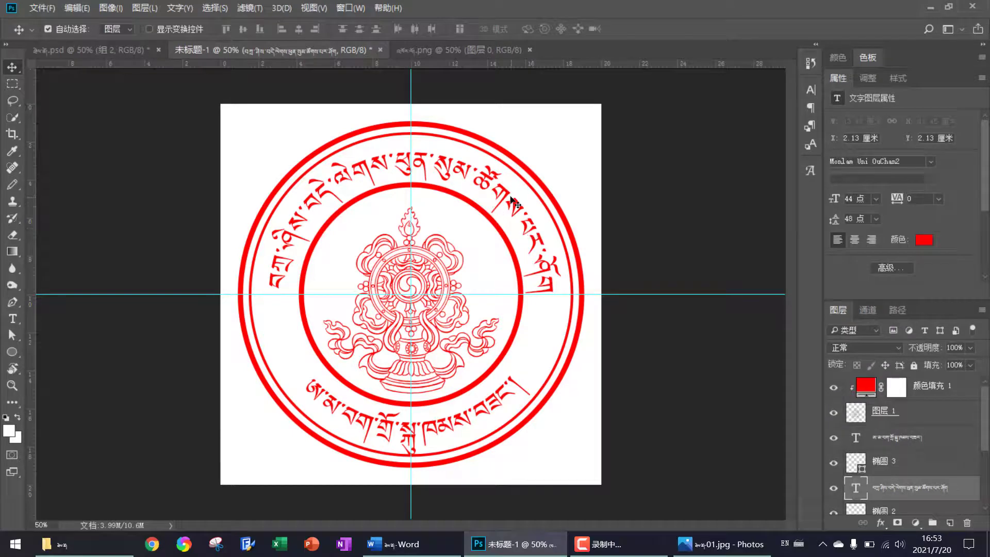
scroll(512, 201, up, 2)
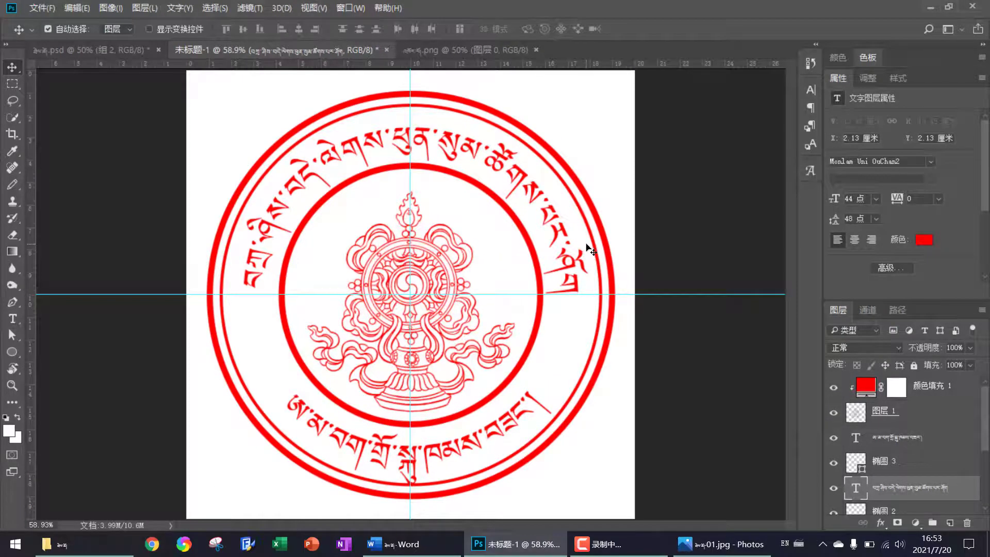